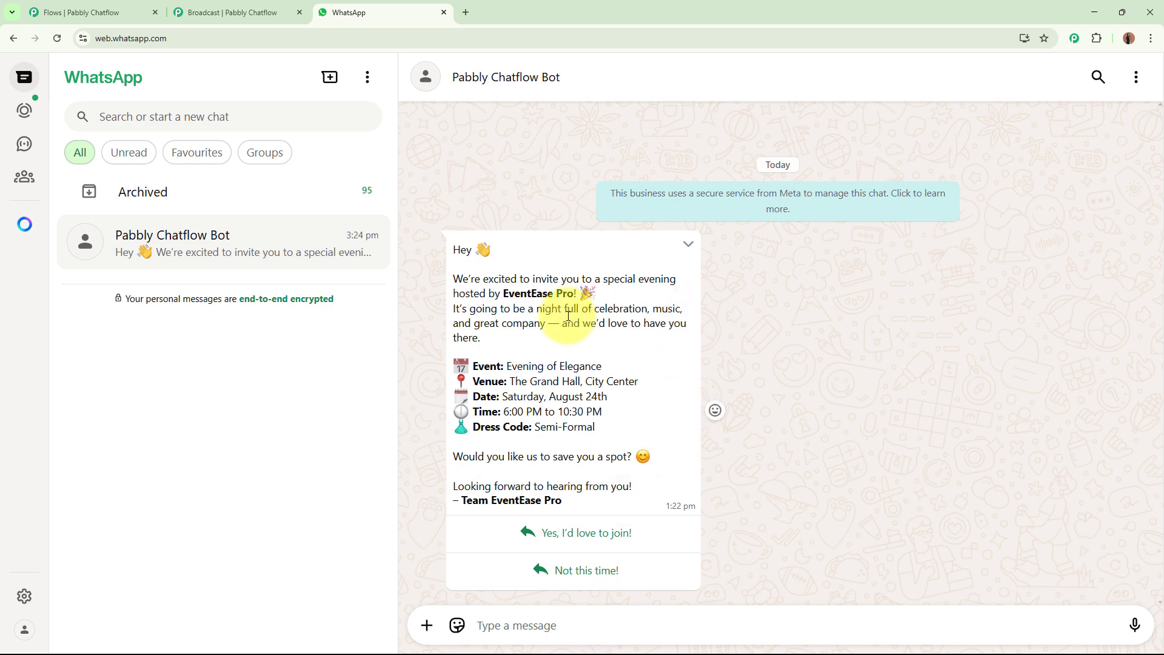
pyautogui.moveTo(473, 275); pyautogui.dragTo(606, 278)
pyautogui.moveTo(504, 294); pyautogui.dragTo(567, 291)
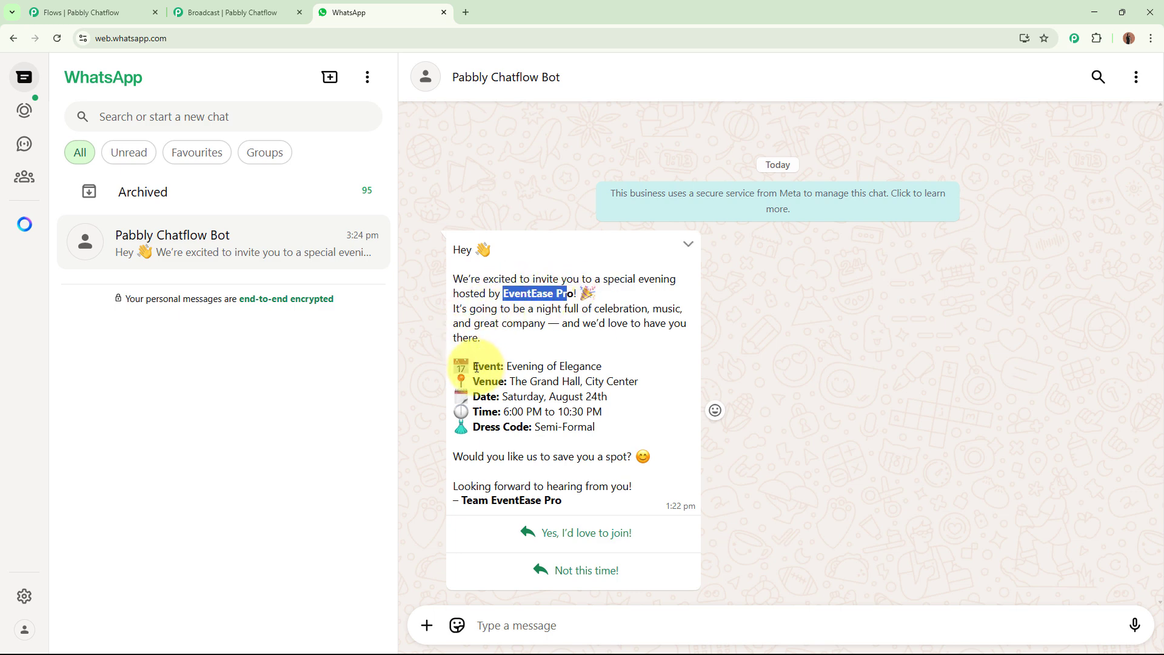
pyautogui.moveTo(472, 366); pyautogui.dragTo(504, 367)
pyautogui.moveTo(473, 427); pyautogui.dragTo(533, 431)
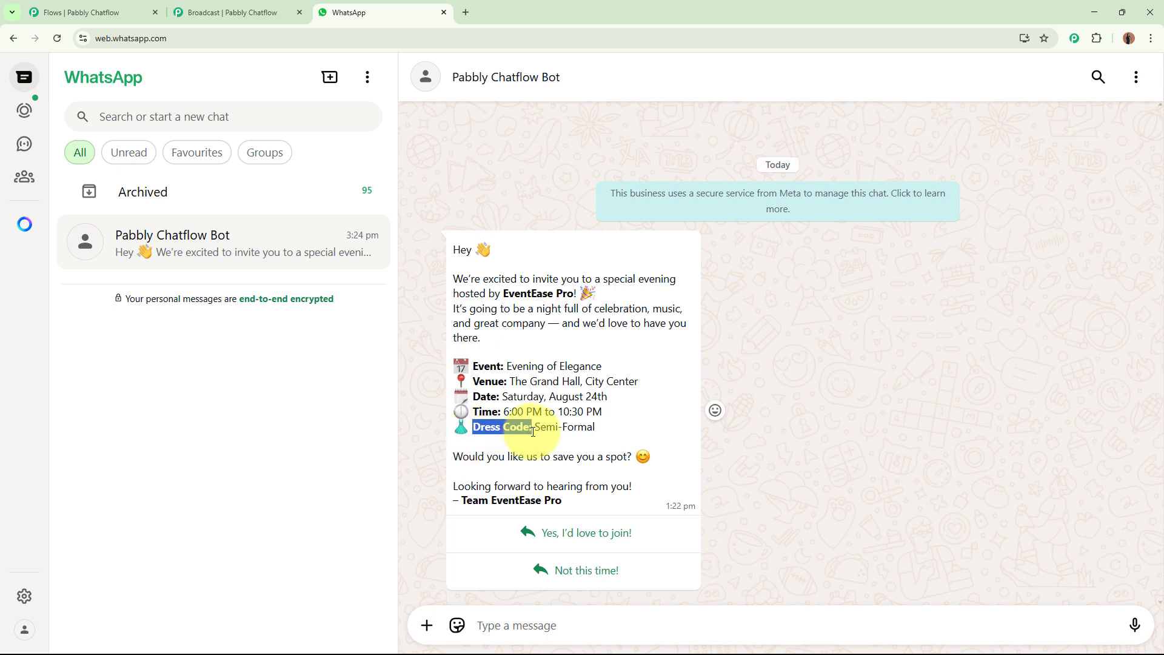
pyautogui.click(818, 389)
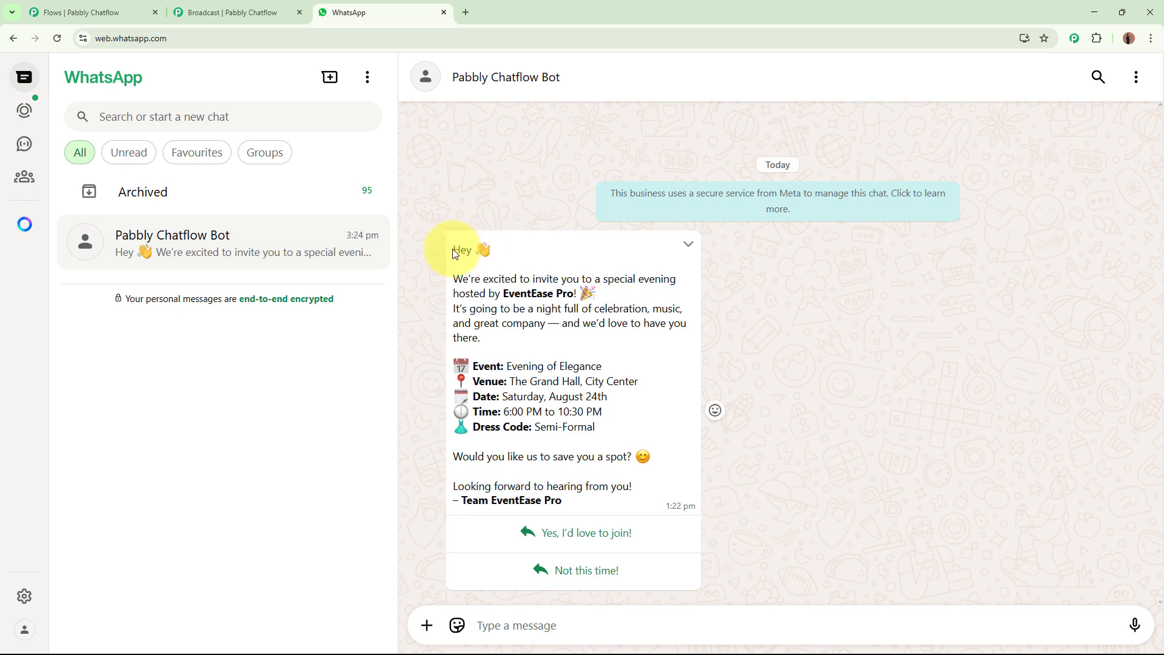
pyautogui.moveTo(452, 249); pyautogui.dragTo(631, 489)
pyautogui.click(819, 452)
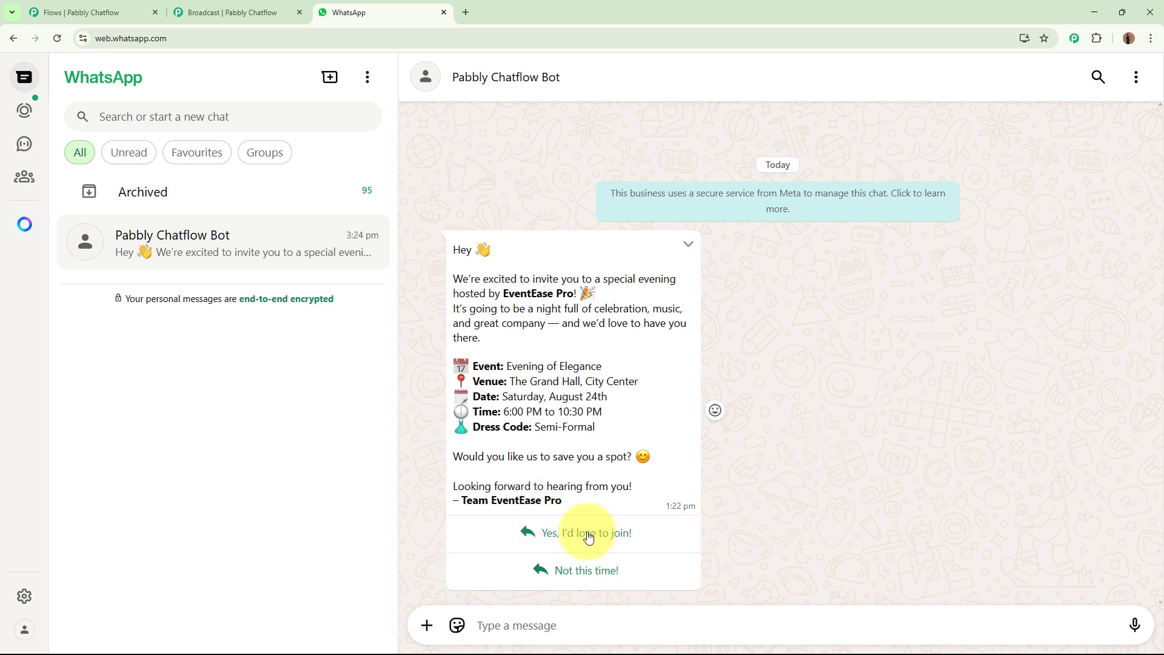
# Accept the event invitation with the 'Yes, I'd love to join!' reply.
pyautogui.click(610, 538)
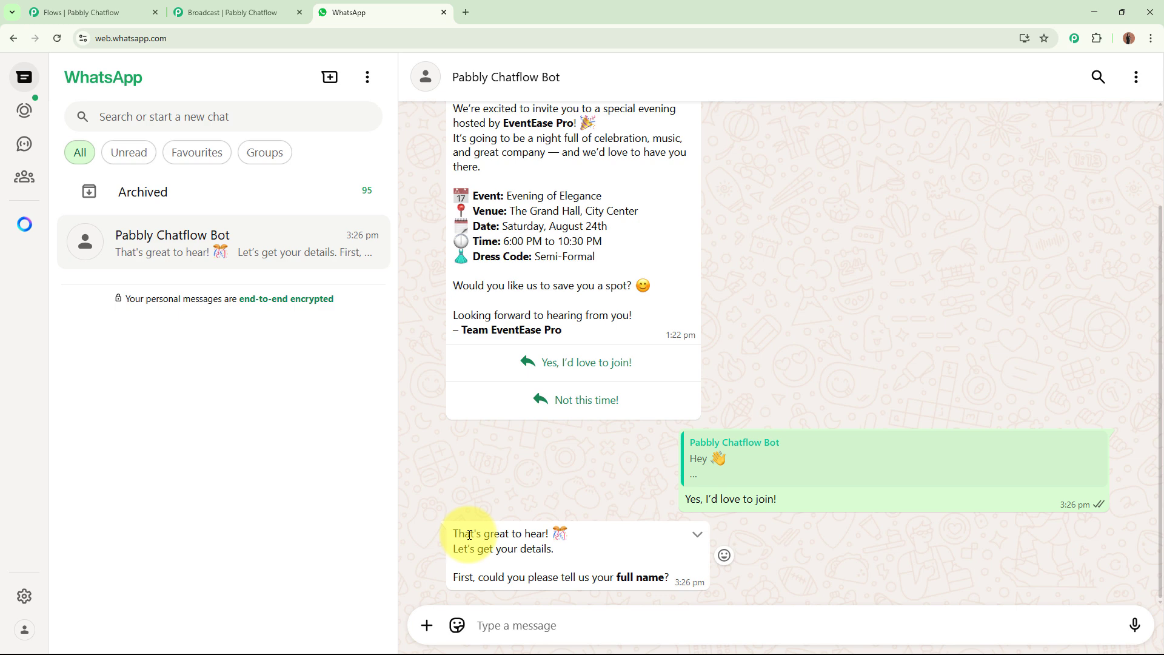
pyautogui.moveTo(458, 530); pyautogui.dragTo(549, 533)
pyautogui.moveTo(453, 549); pyautogui.dragTo(554, 549)
# Answer the bot's name question with a test name.
pyautogui.click(540, 625)
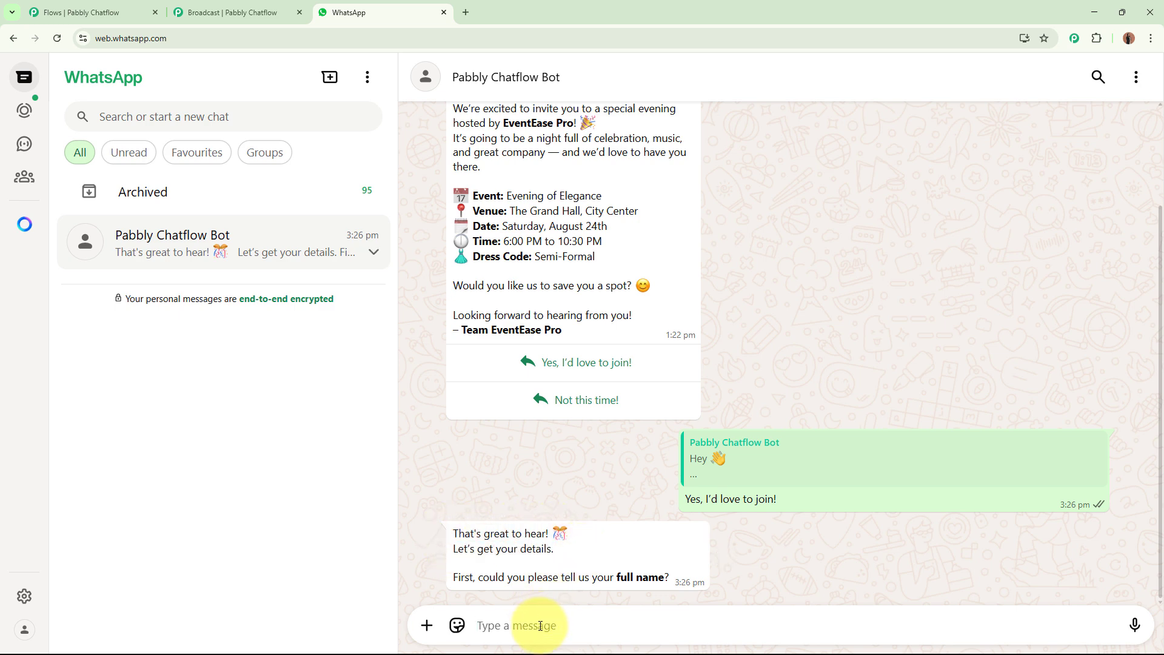
pyautogui.write('t')
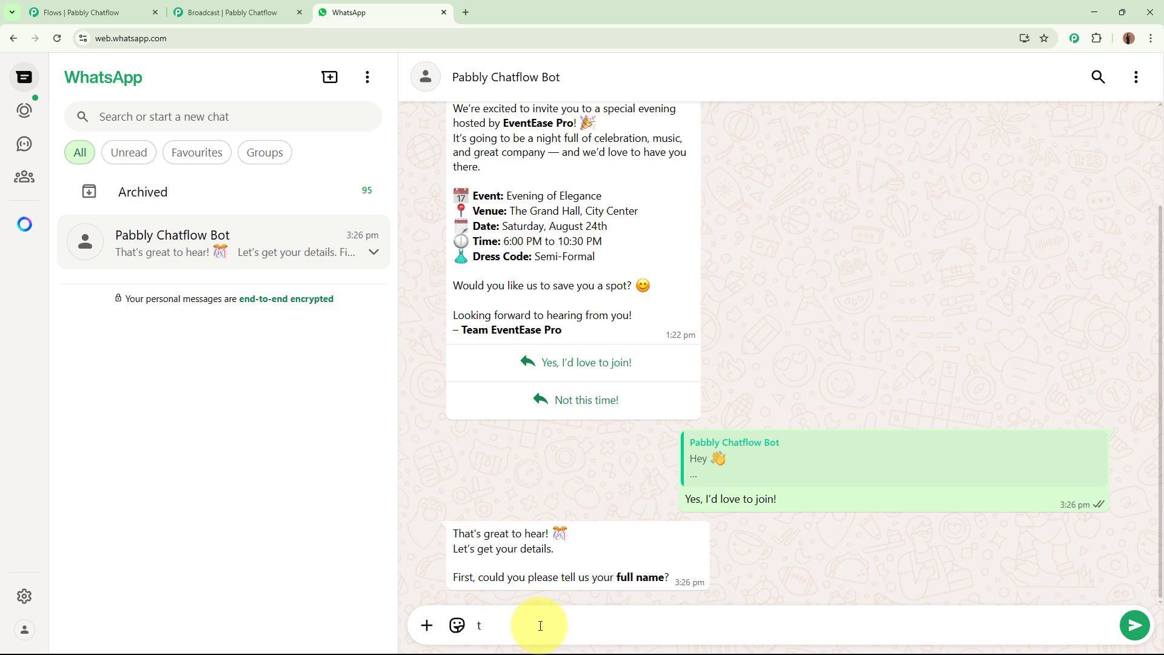
pyautogui.press('BackSpace')
pyautogui.write('Test User')
pyautogui.press('Return')
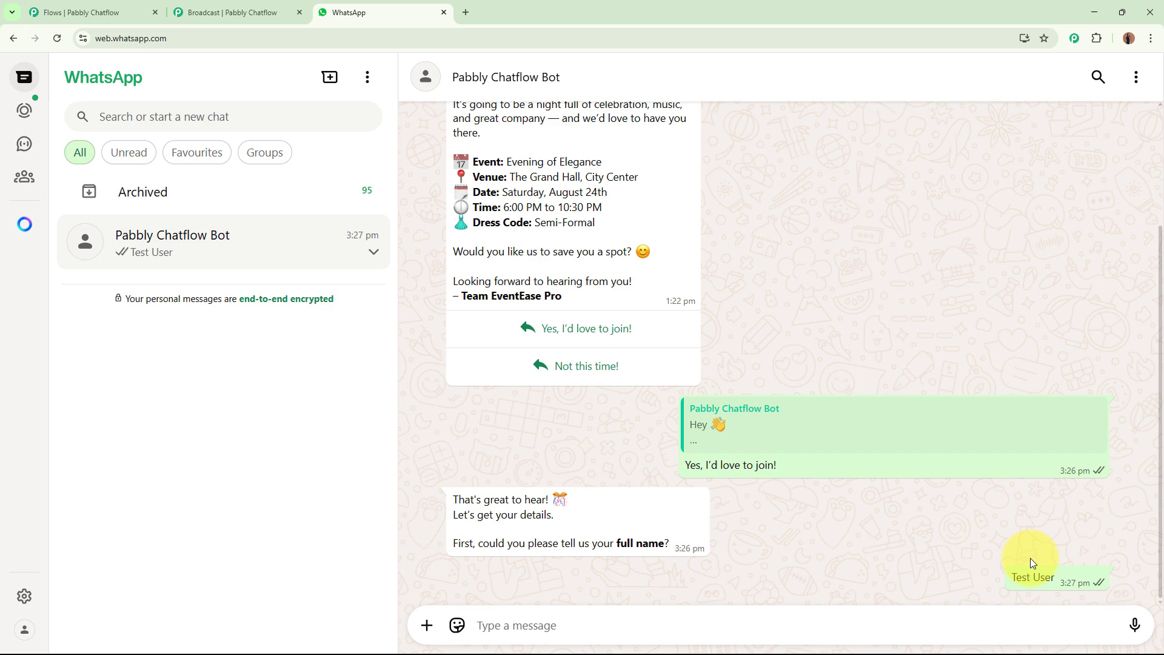
# Send a test email address and an attendee count of 9.
pyautogui.click(563, 628)
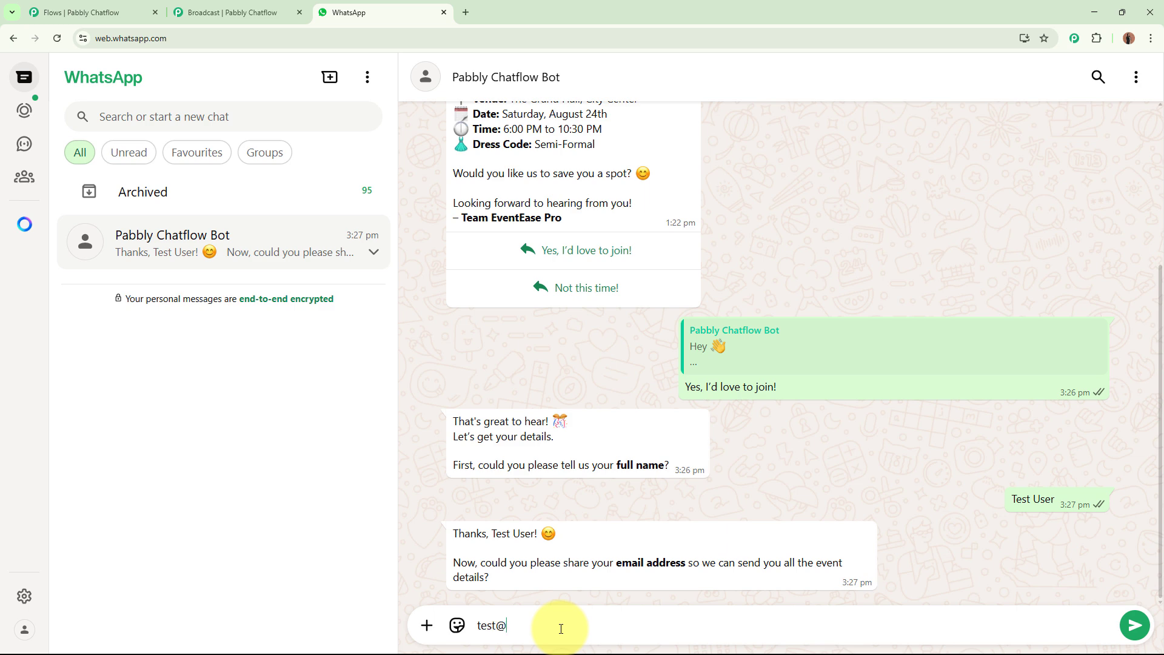
pyautogui.press('Return')
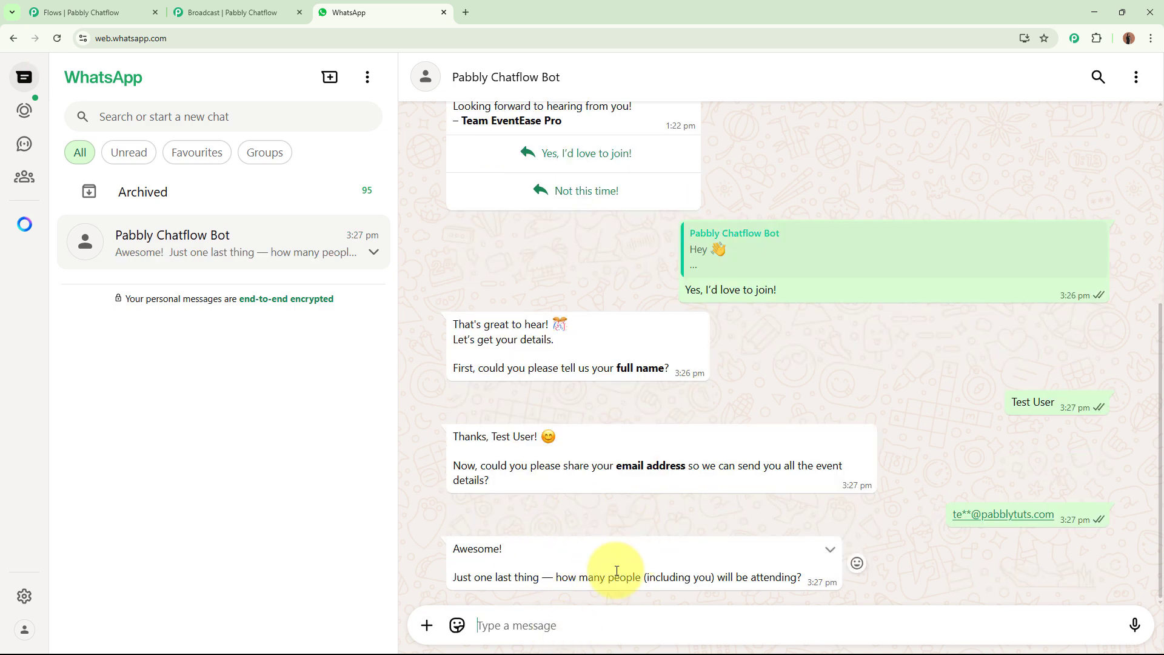
pyautogui.write('9')
pyautogui.press('Return')
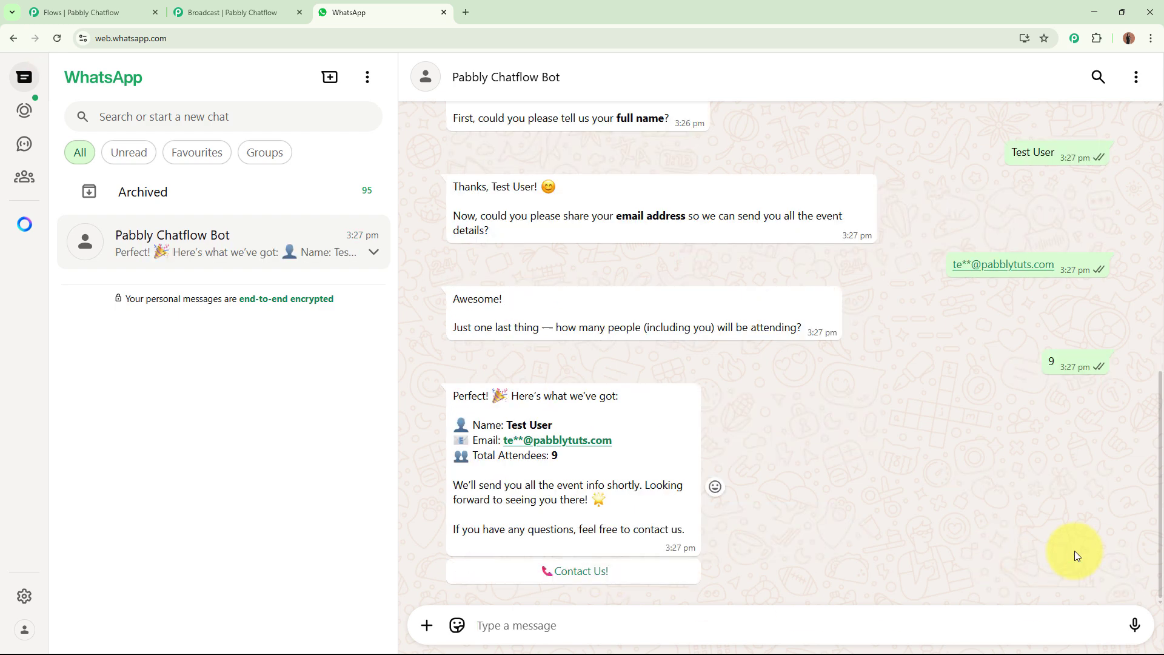
# Review the bot's RSVP confirmation summary and request its Contact Us! details.
pyautogui.moveTo(442, 395); pyautogui.dragTo(604, 395)
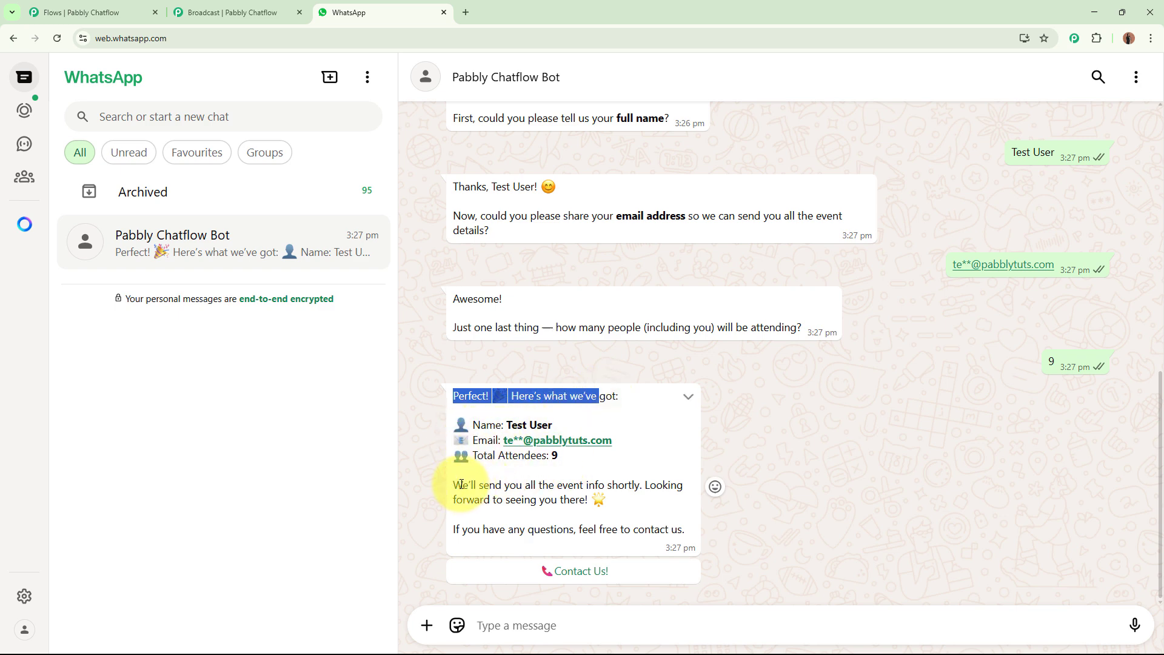
pyautogui.click(480, 481)
pyautogui.moveTo(452, 485); pyautogui.dragTo(650, 497)
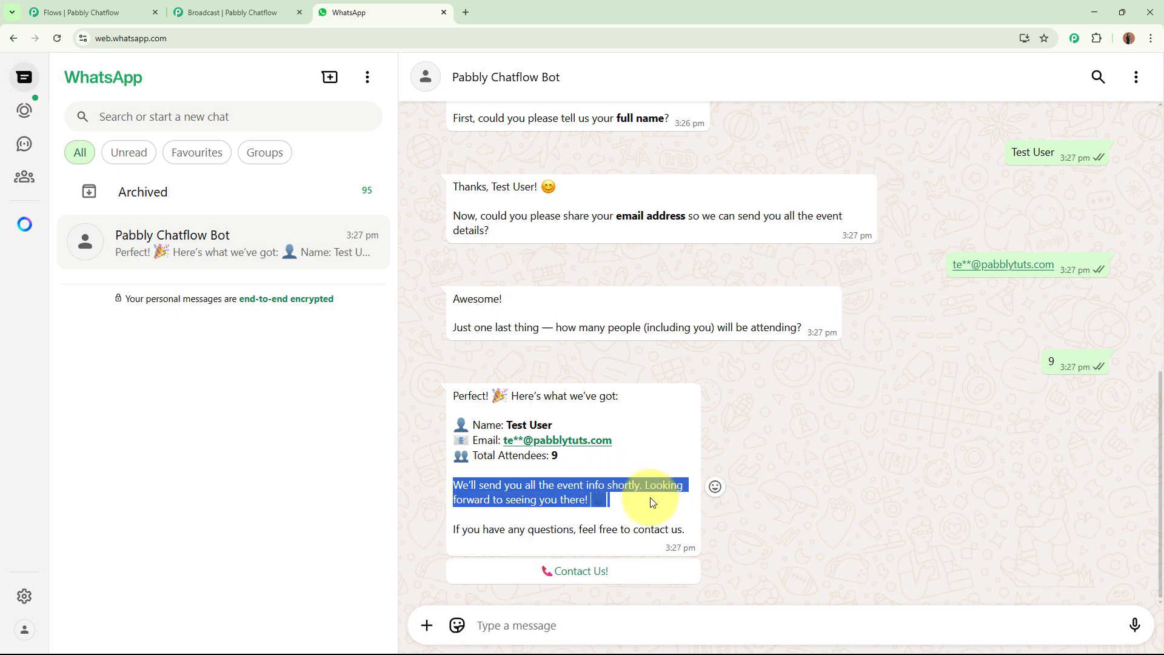
pyautogui.click(650, 498)
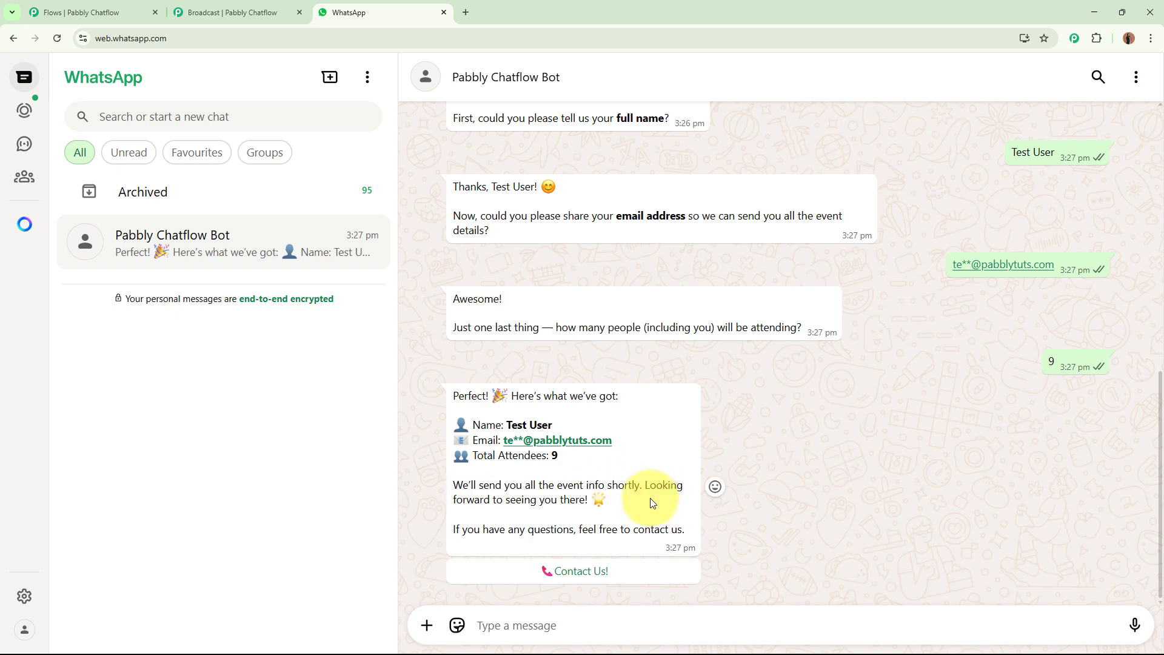
pyautogui.click(600, 567)
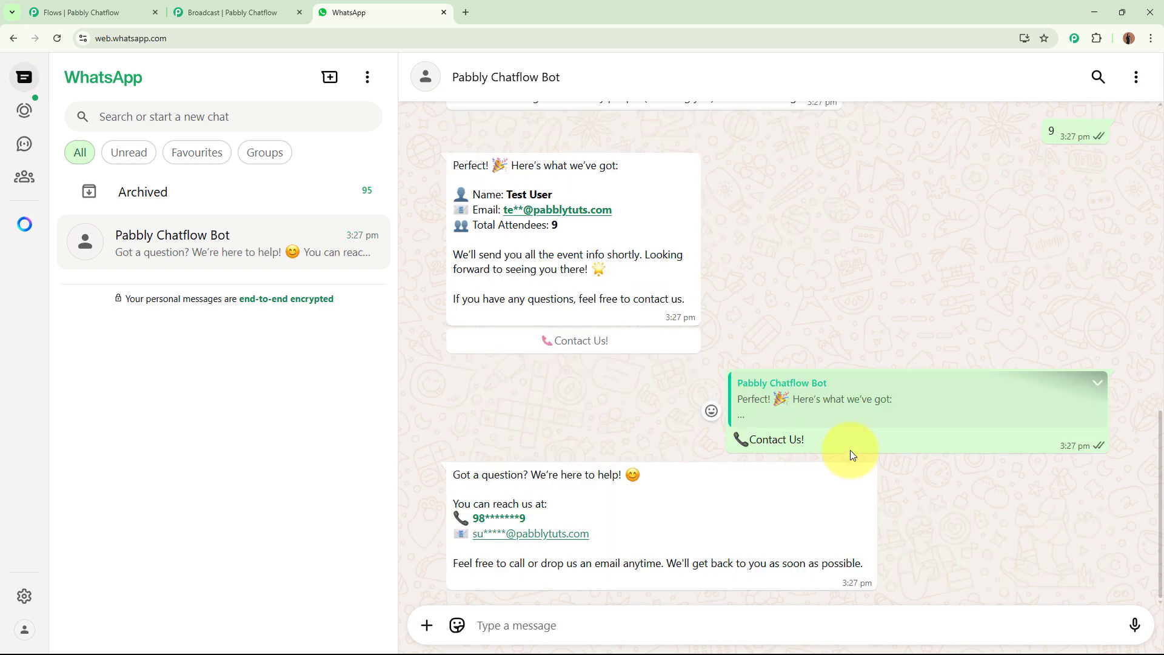
pyautogui.scroll(3, 850, 450)
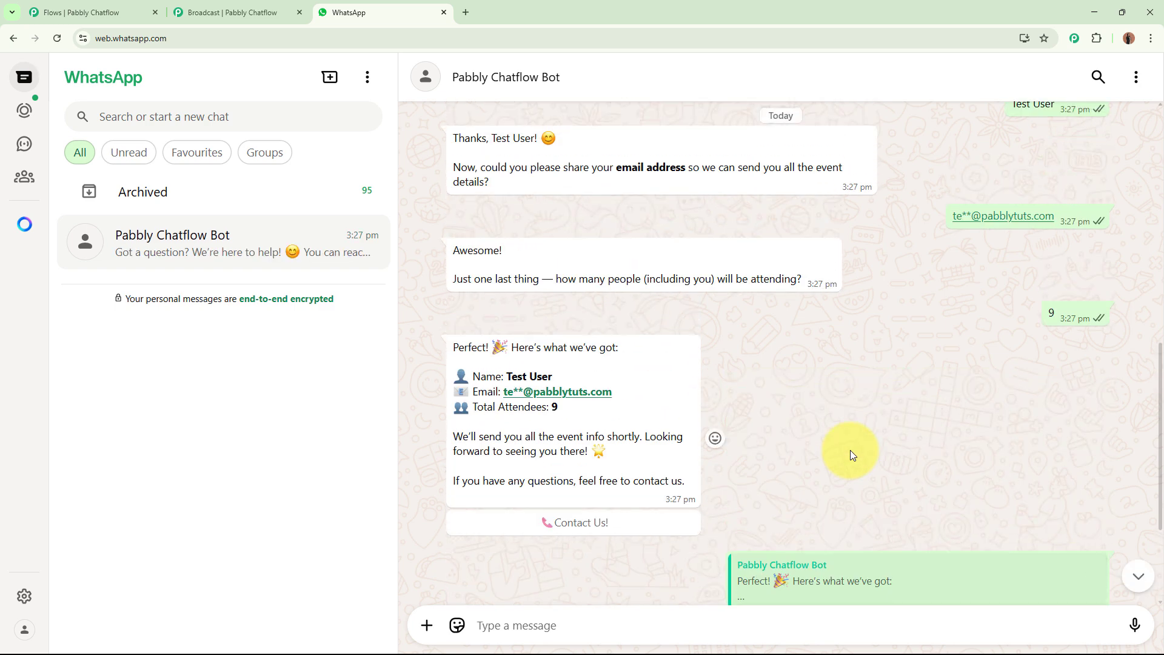
pyautogui.scroll(-3, 850, 450)
# Close the RSVP flow builder tab without saving changes and open a blank tab.
pyautogui.click(91, 12)
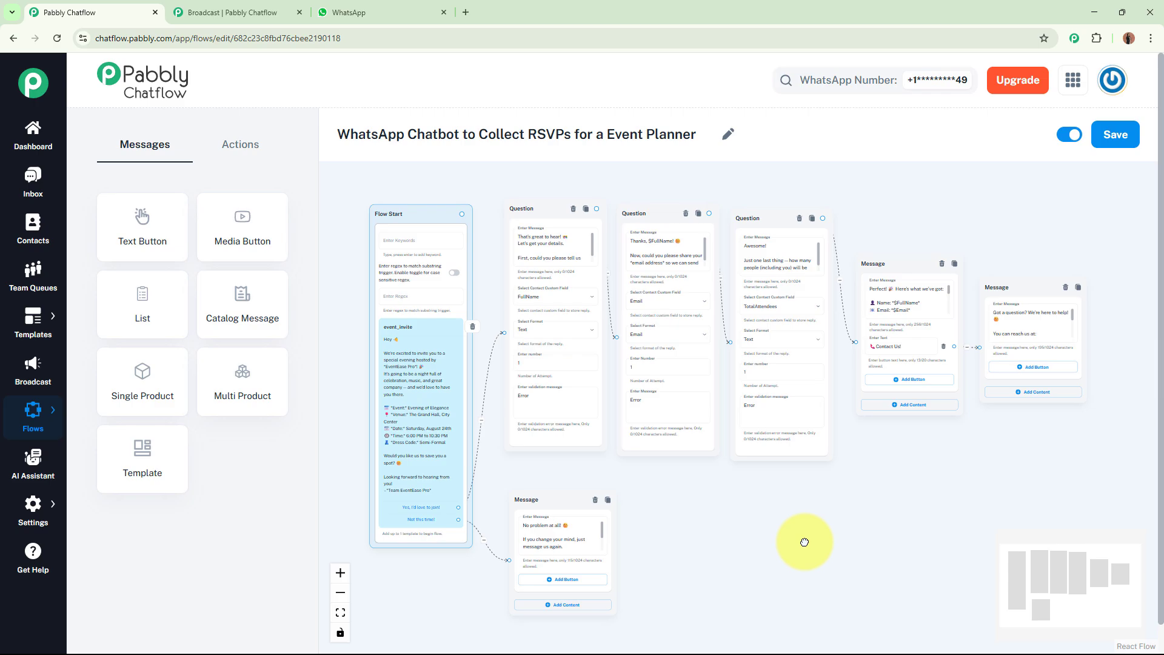
pyautogui.click(156, 12)
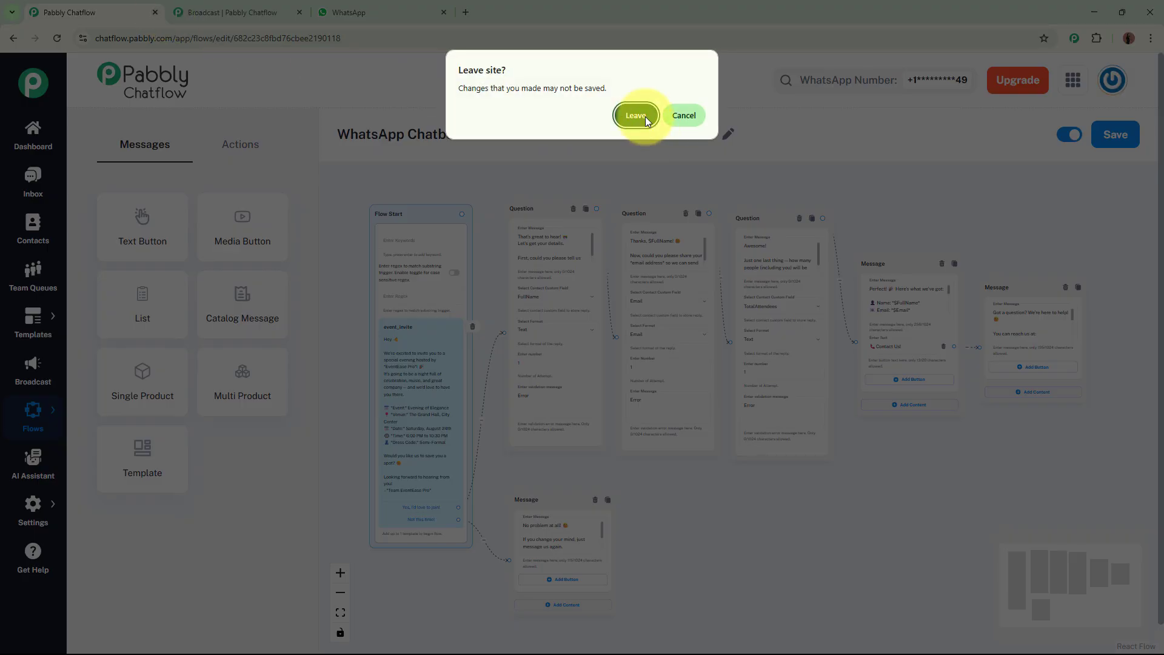
pyautogui.click(636, 115)
pyautogui.click(317, 13)
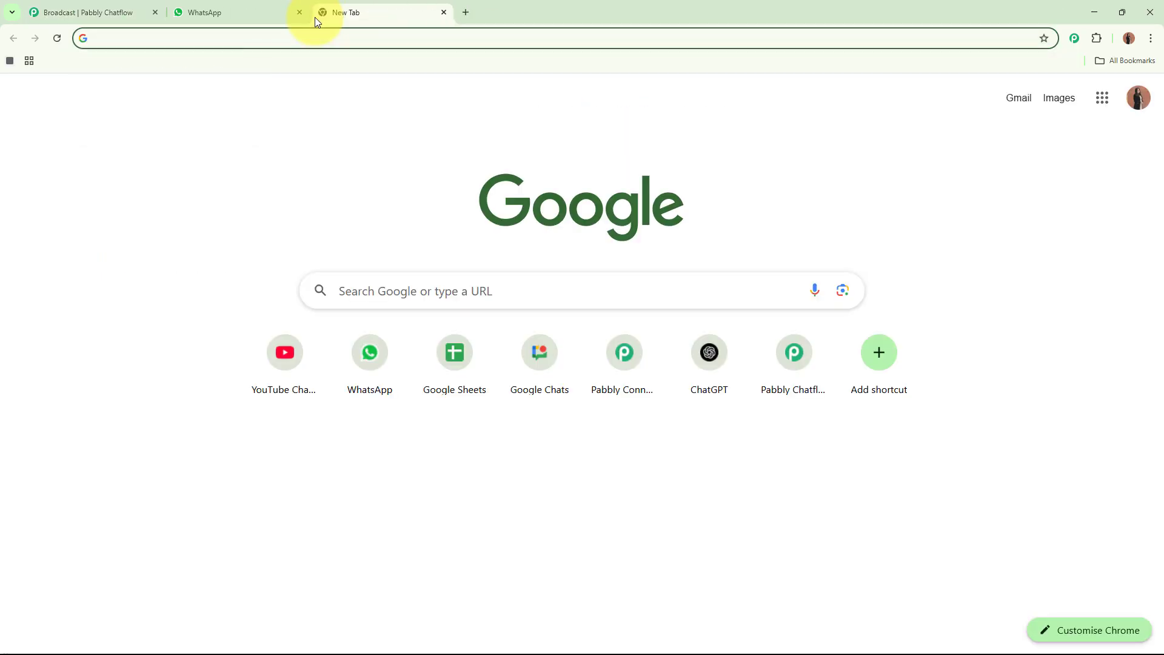
pyautogui.write('www.pabbly.com')
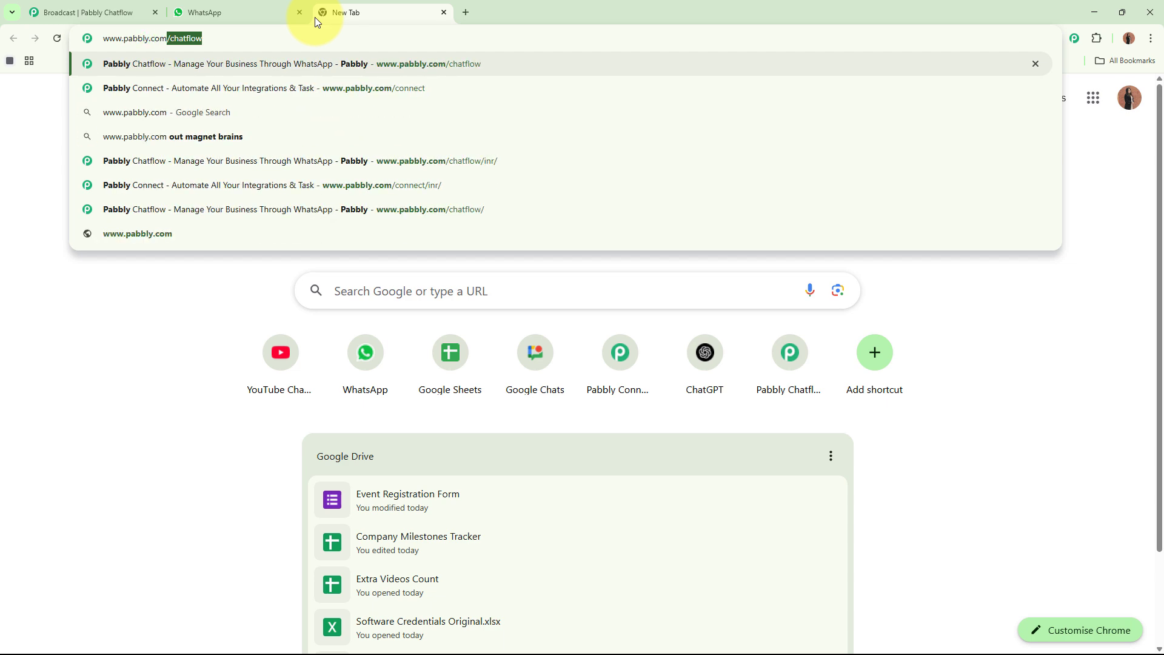
pyautogui.write('/chatflow')
pyautogui.press('Return')
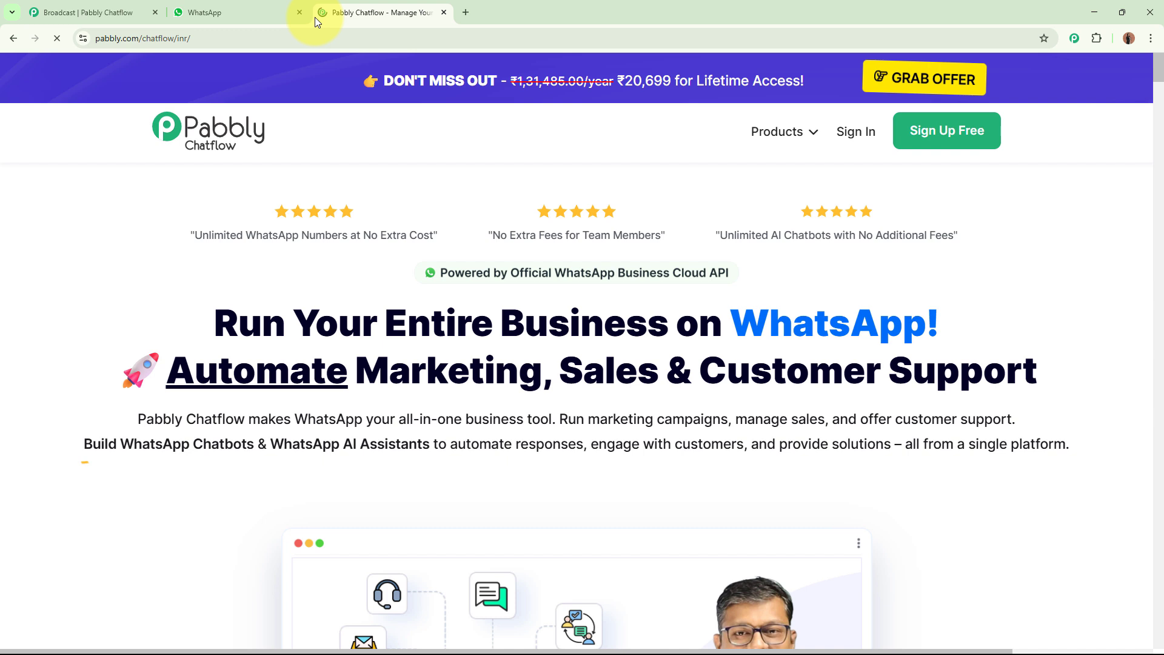
pyautogui.moveTo(373, 13); pyautogui.dragTo(82, 16)
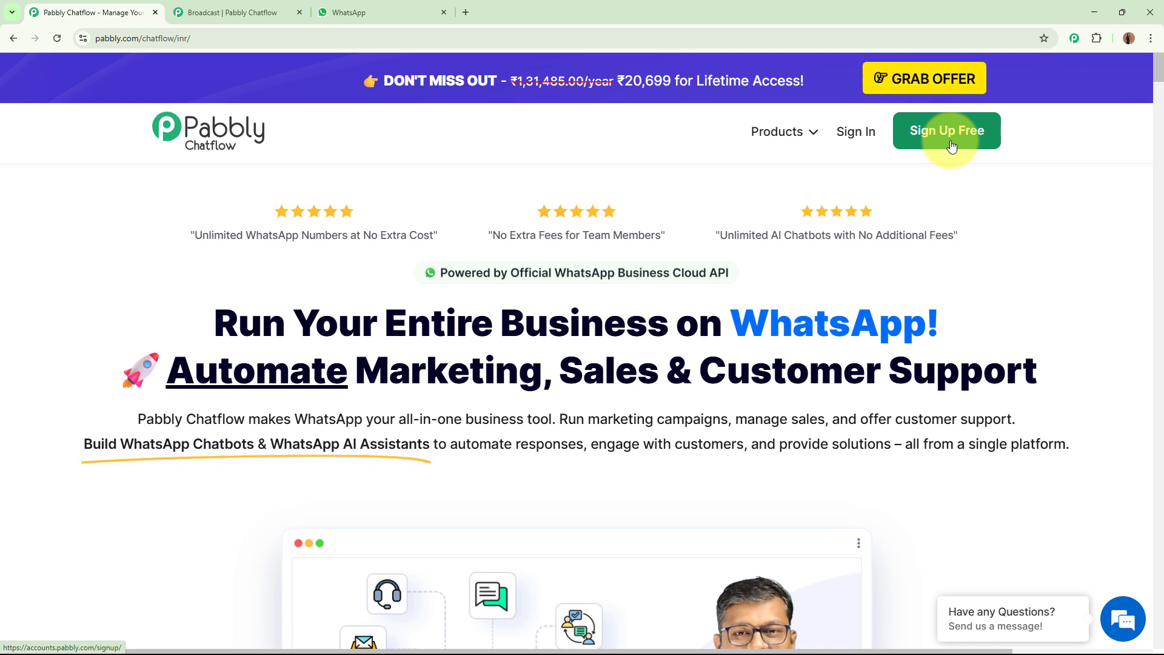
pyautogui.click(866, 135)
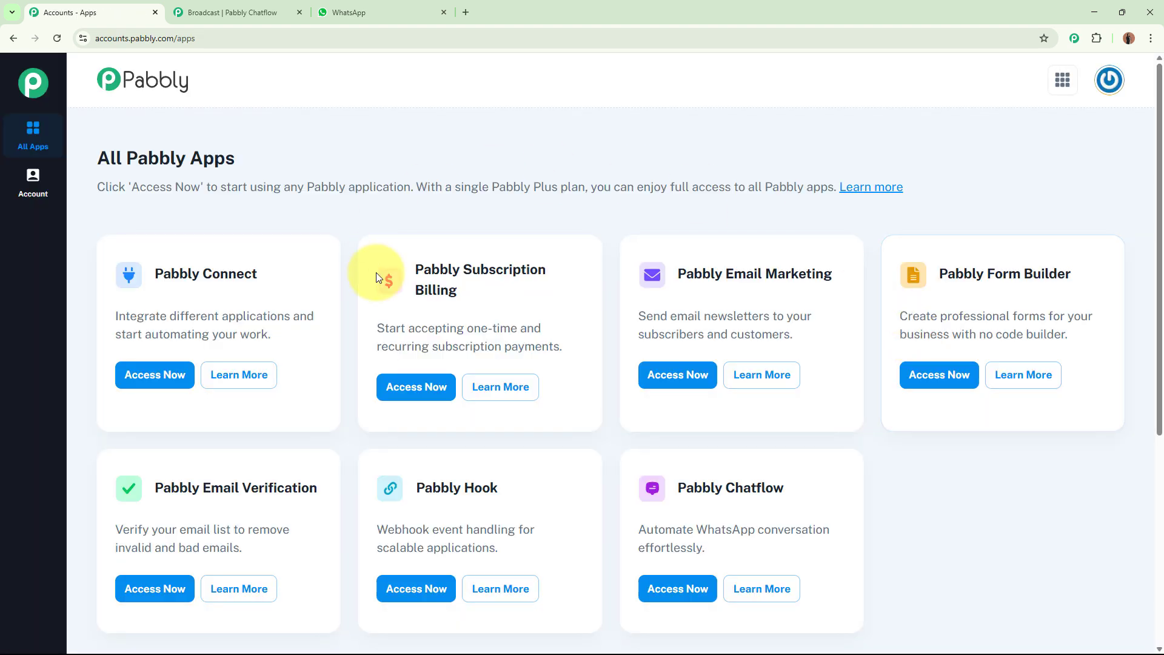
# Launch Pabbly Chatflow from its card on the All Pabbly Apps page.
pyautogui.tripleClick(170, 158)
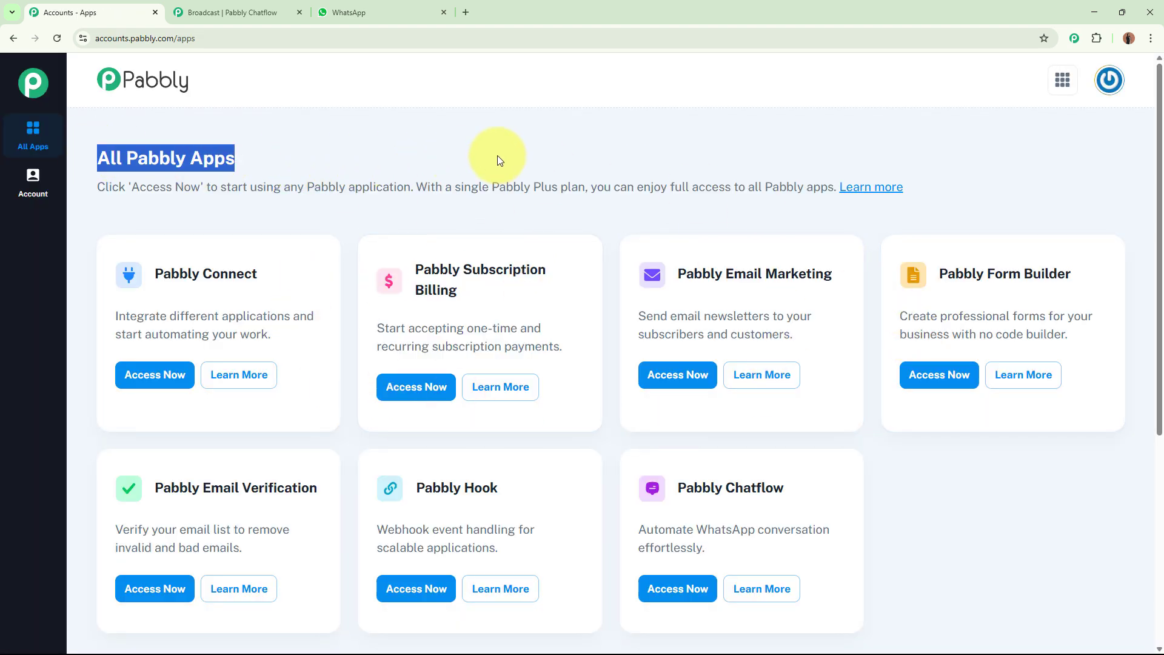
pyautogui.click(601, 167)
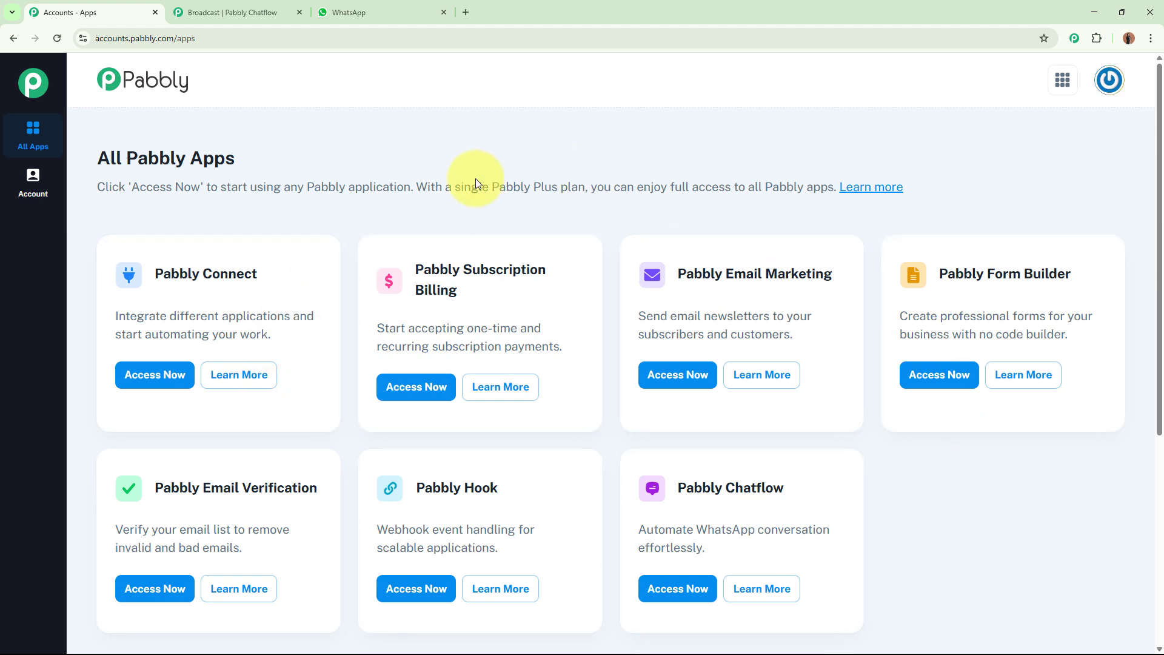
pyautogui.moveTo(675, 485); pyautogui.dragTo(812, 491)
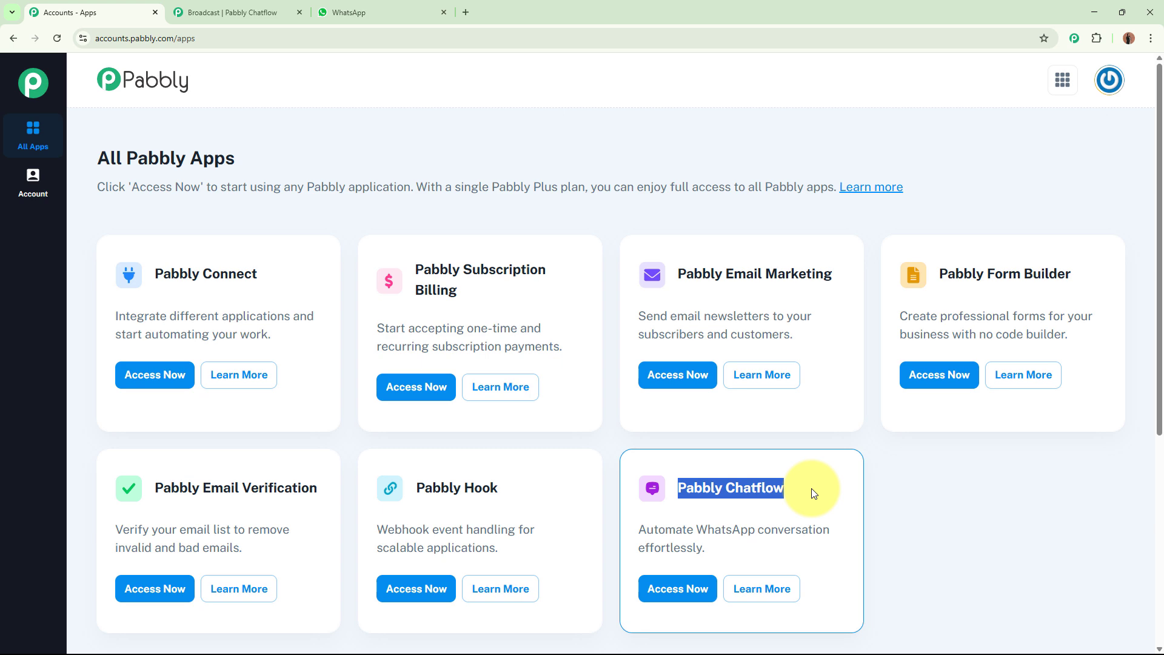
pyautogui.click(696, 599)
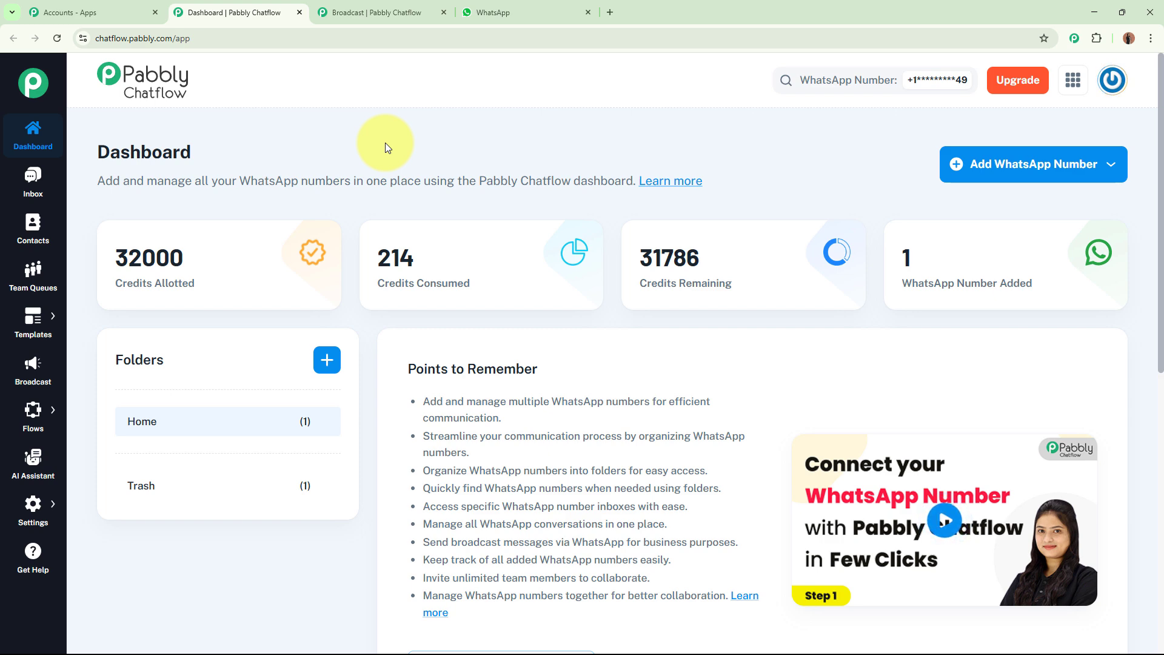
# Check the Add WhatsApp Number options, then go to the Flows list via the sidebar.
pyautogui.click(1044, 175)
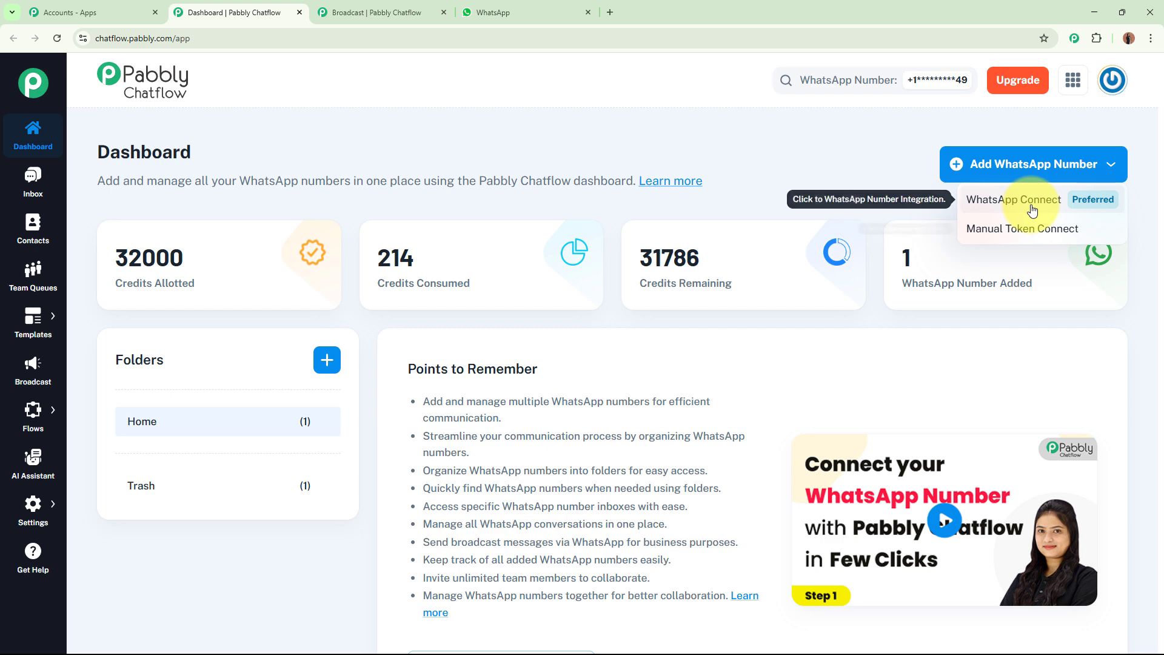
pyautogui.click(868, 177)
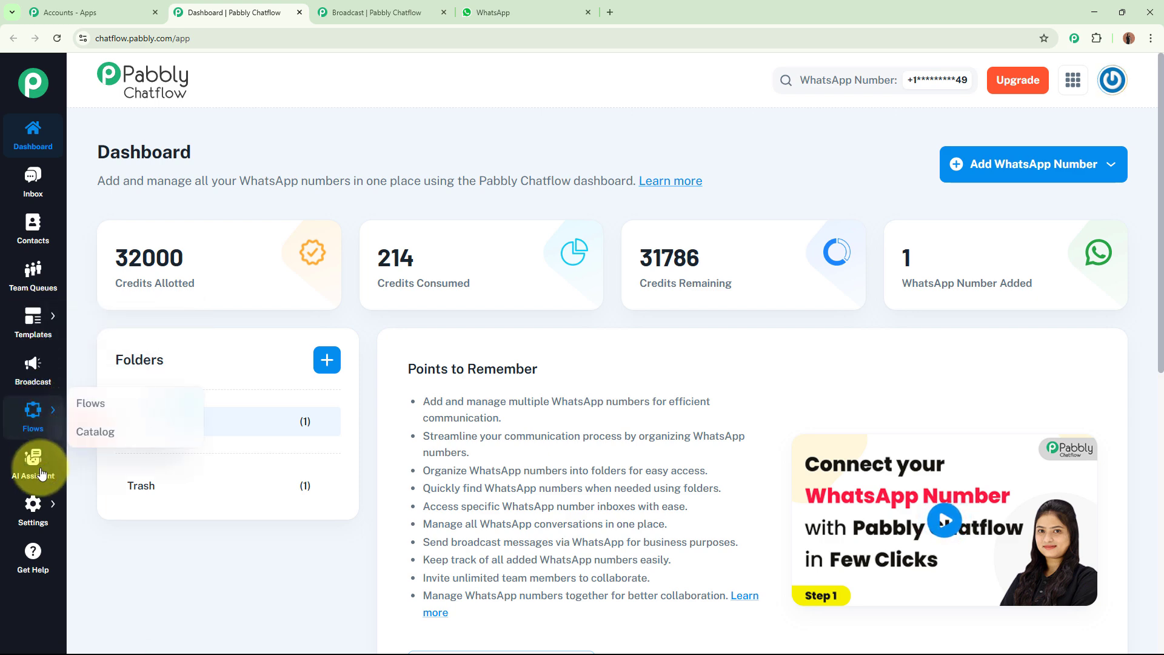
pyautogui.moveTo(34, 509)
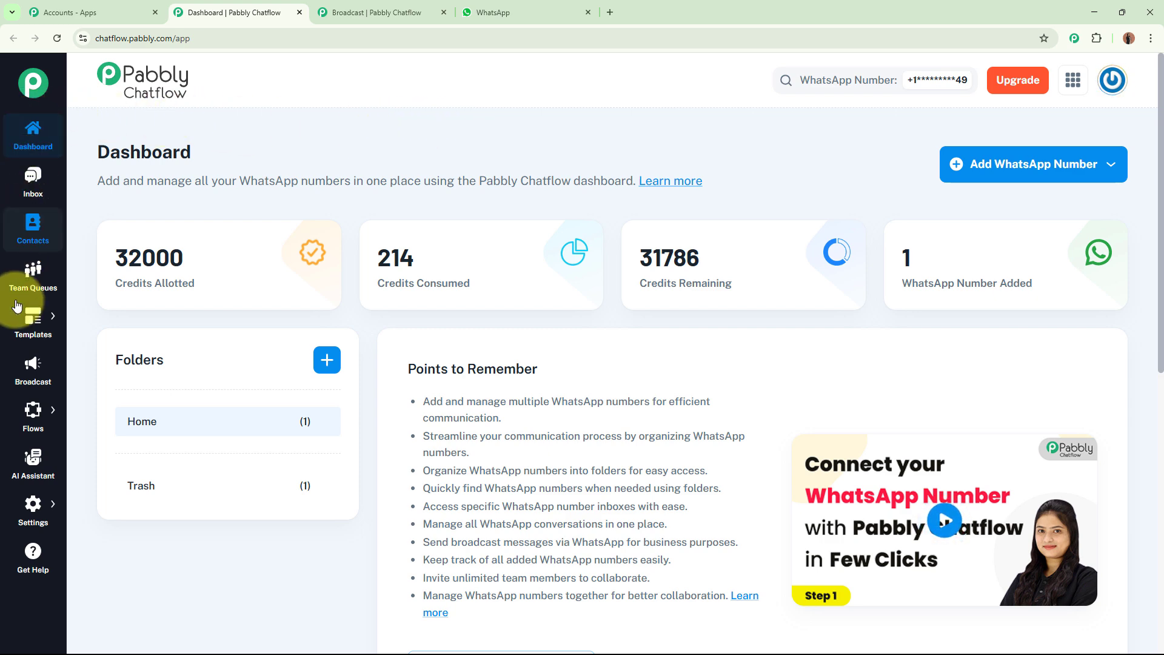
pyautogui.click(91, 405)
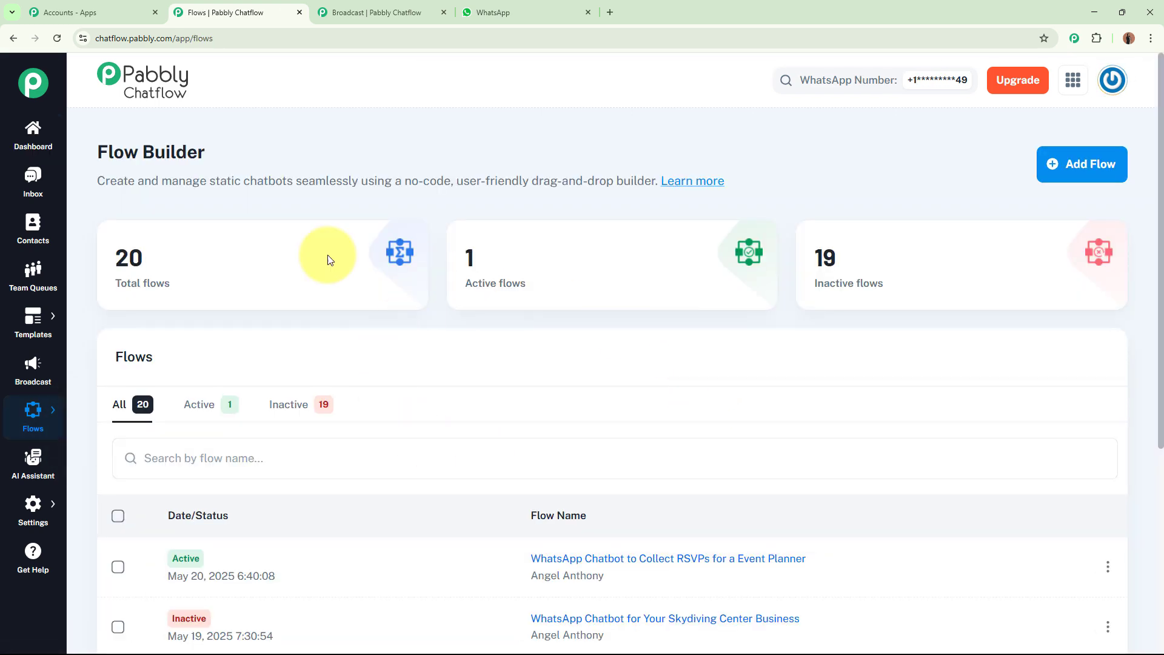
pyautogui.tripleClick(130, 155)
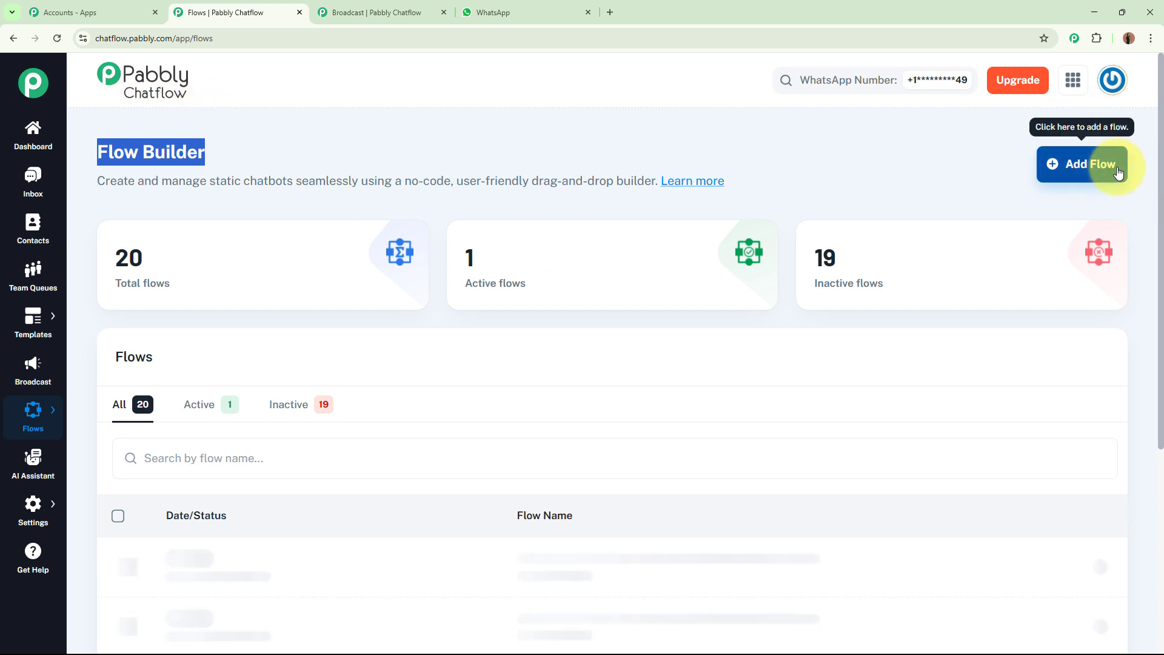
# Add a new flow titled 'WhatsApp Chatbot to Collect RSVPs for an Event Planner'.
pyautogui.click(1119, 174)
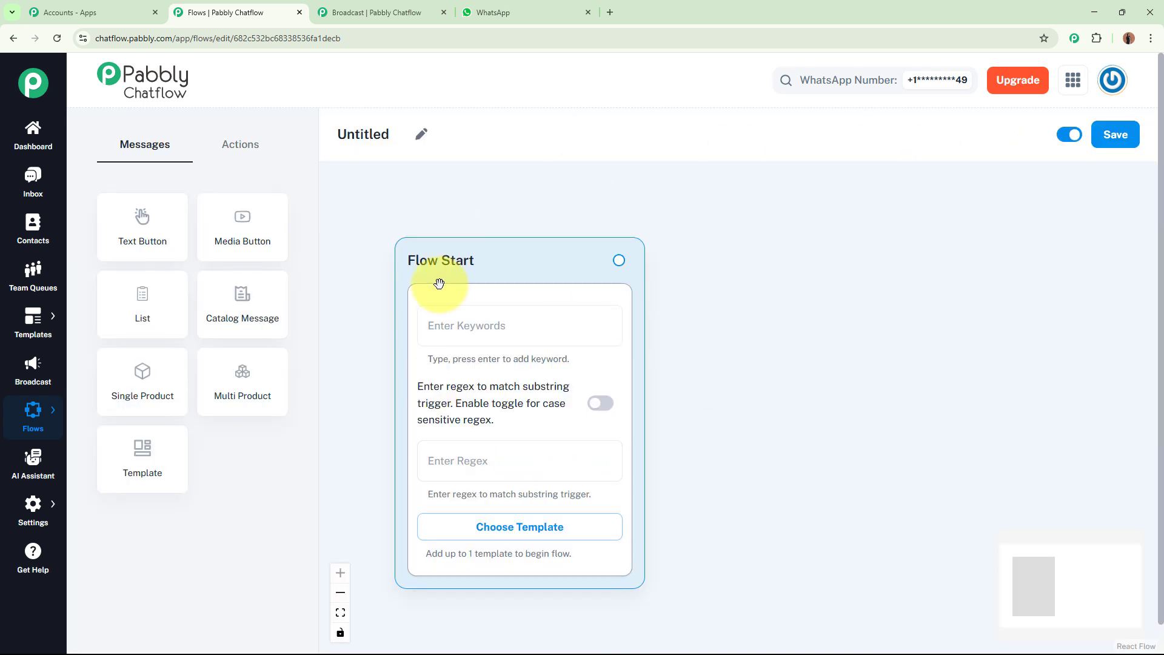
pyautogui.click(422, 134)
pyautogui.hotkey('ctrl', 'a')
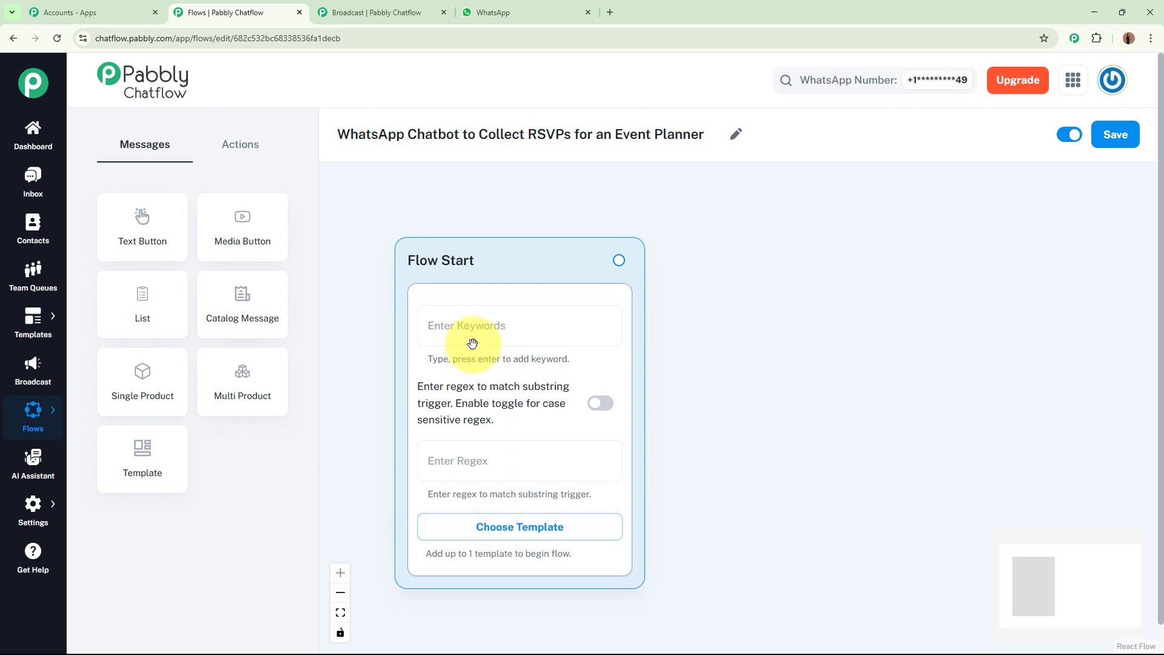
pyautogui.moveTo(468, 343); pyautogui.dragTo(480, 334)
# Open the Templates List in a new browser tab and switch to it.
pyautogui.scroll(-3, 716, 493)
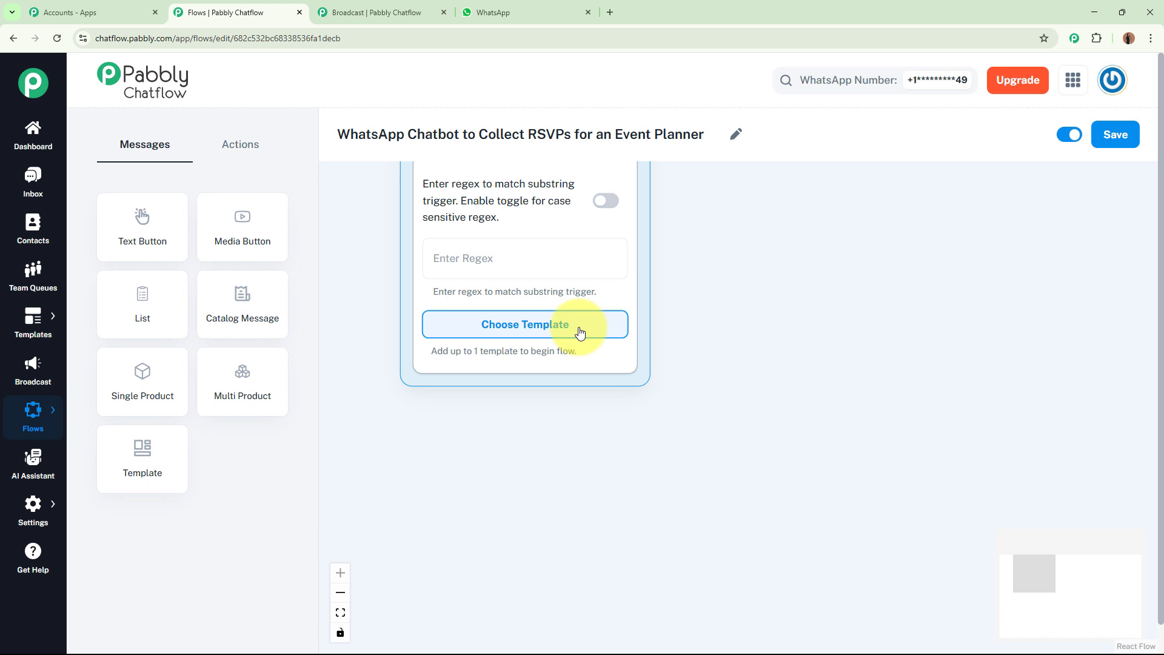
pyautogui.moveTo(33, 321)
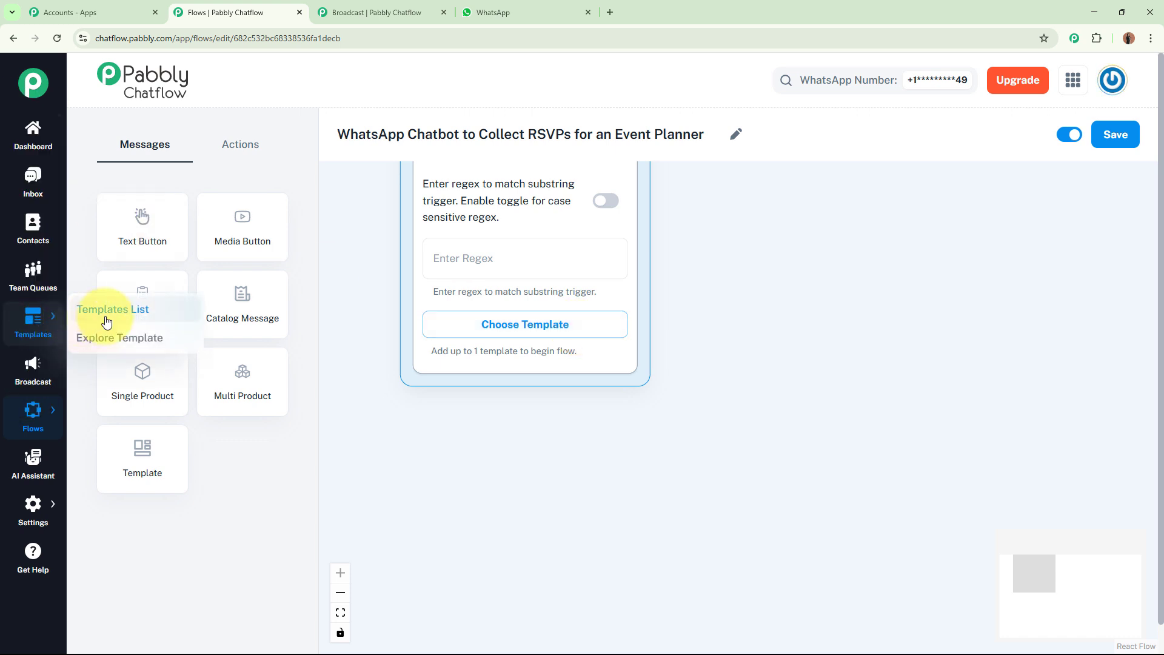
pyautogui.rightClick(106, 322)
pyautogui.click(165, 330)
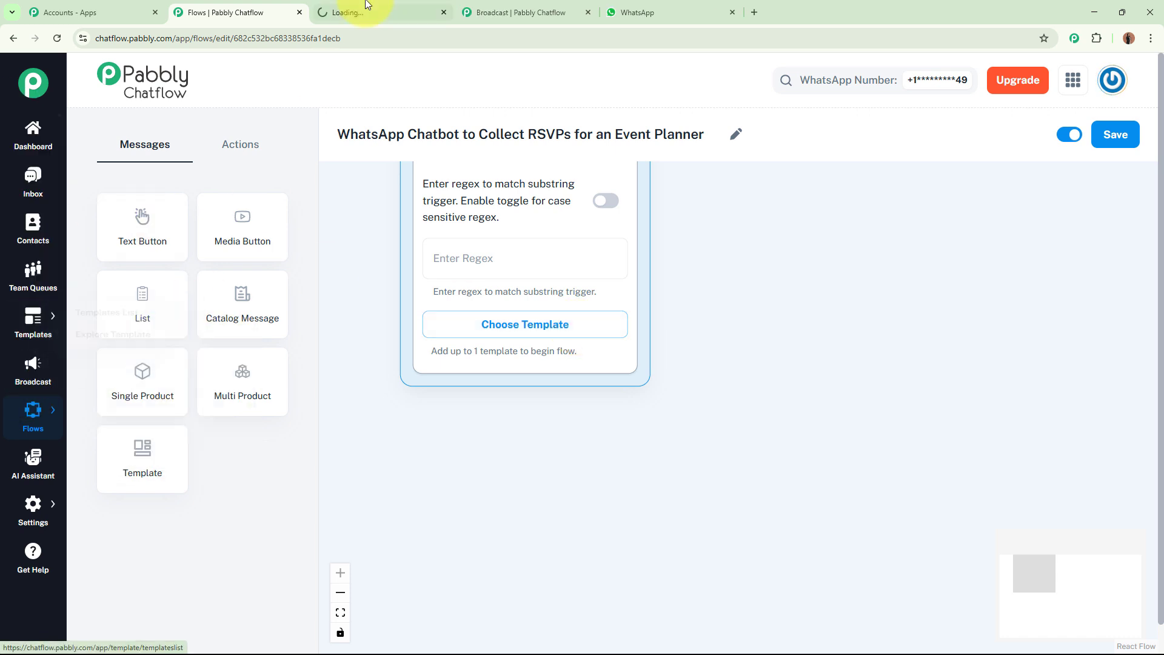
pyautogui.click(366, 7)
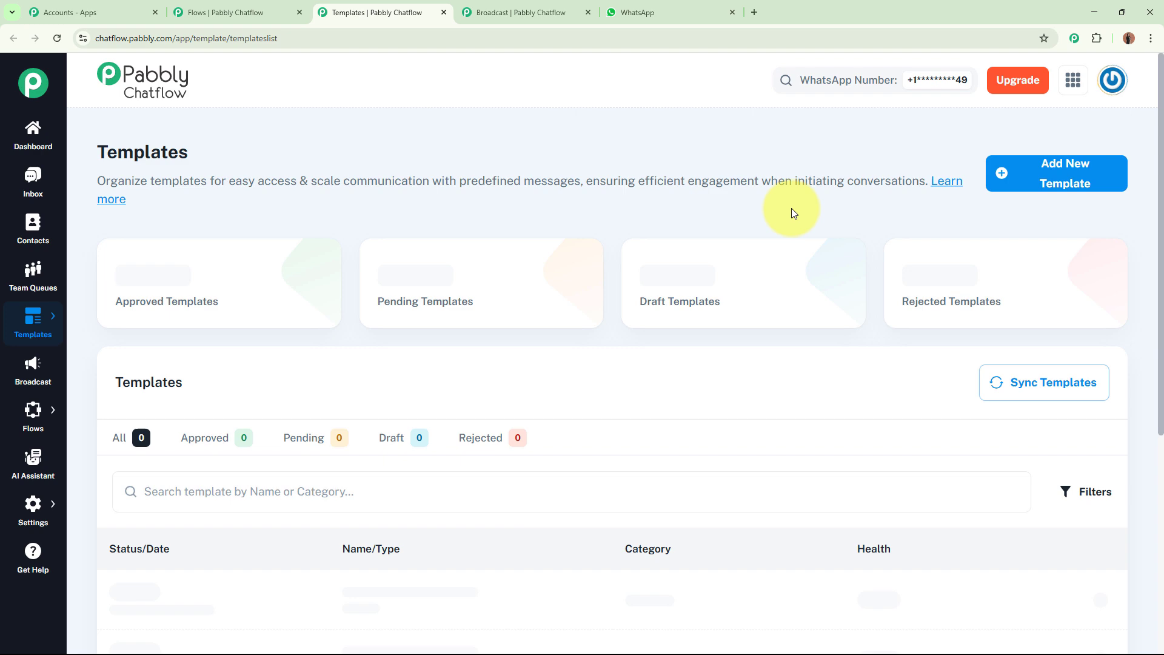
# Preview the event_invite template and review its invitation text.
pyautogui.scroll(-4, 791, 208)
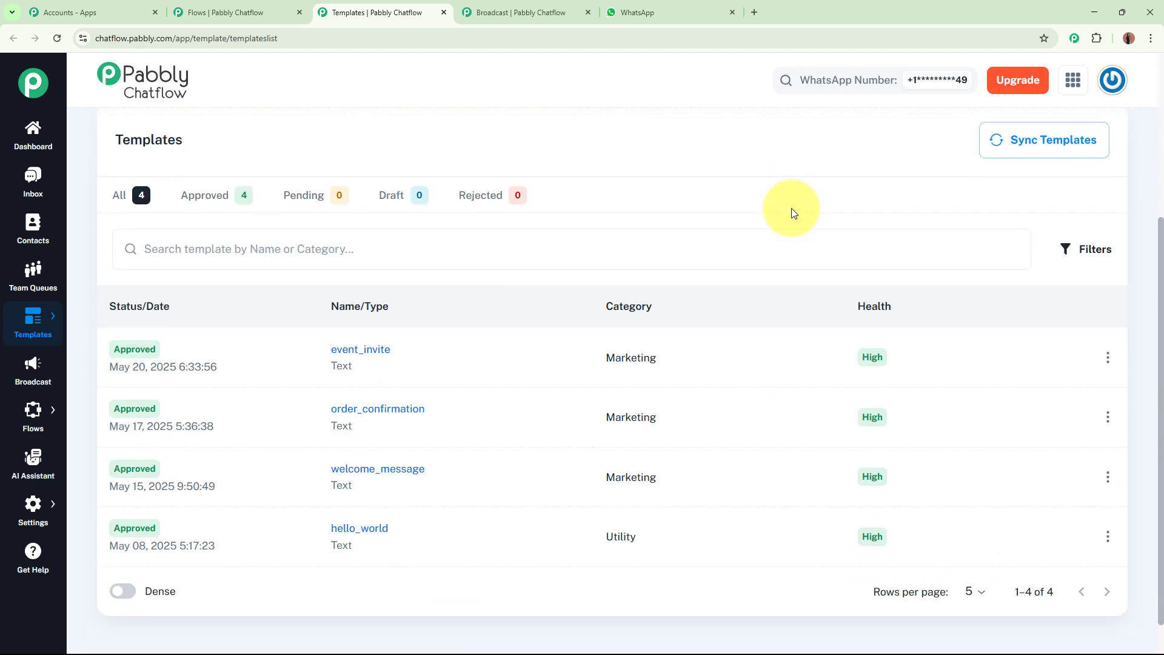
pyautogui.scroll(-1, 791, 208)
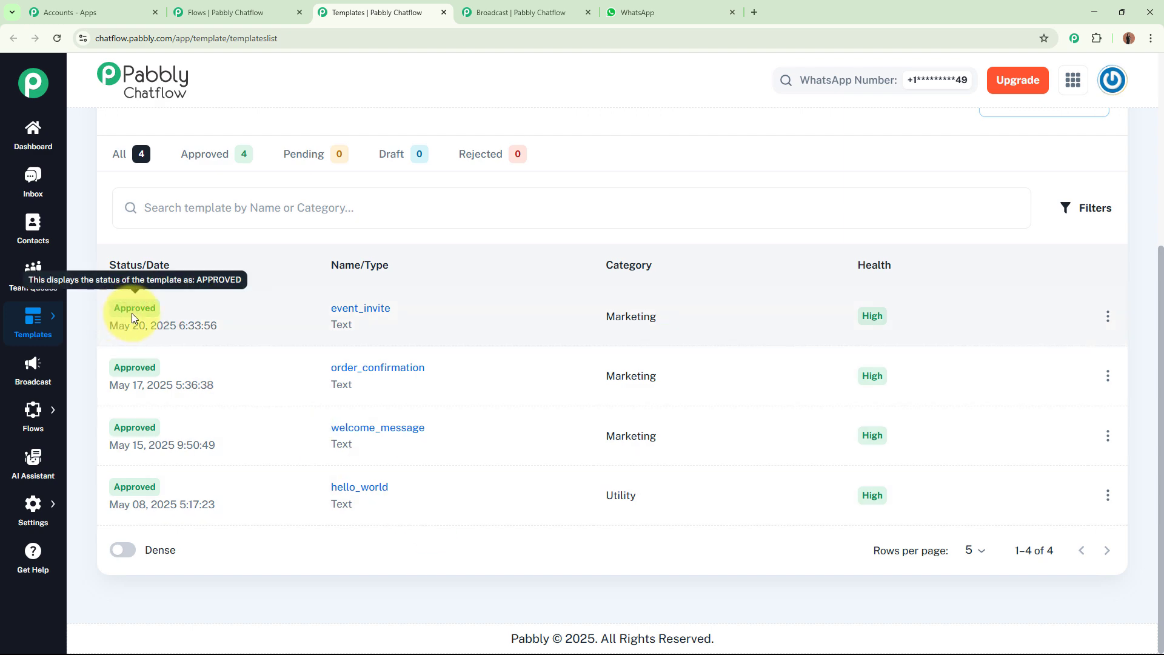
pyautogui.click(369, 316)
pyautogui.moveTo(447, 127); pyautogui.dragTo(542, 130)
pyautogui.moveTo(461, 192); pyautogui.dragTo(593, 492)
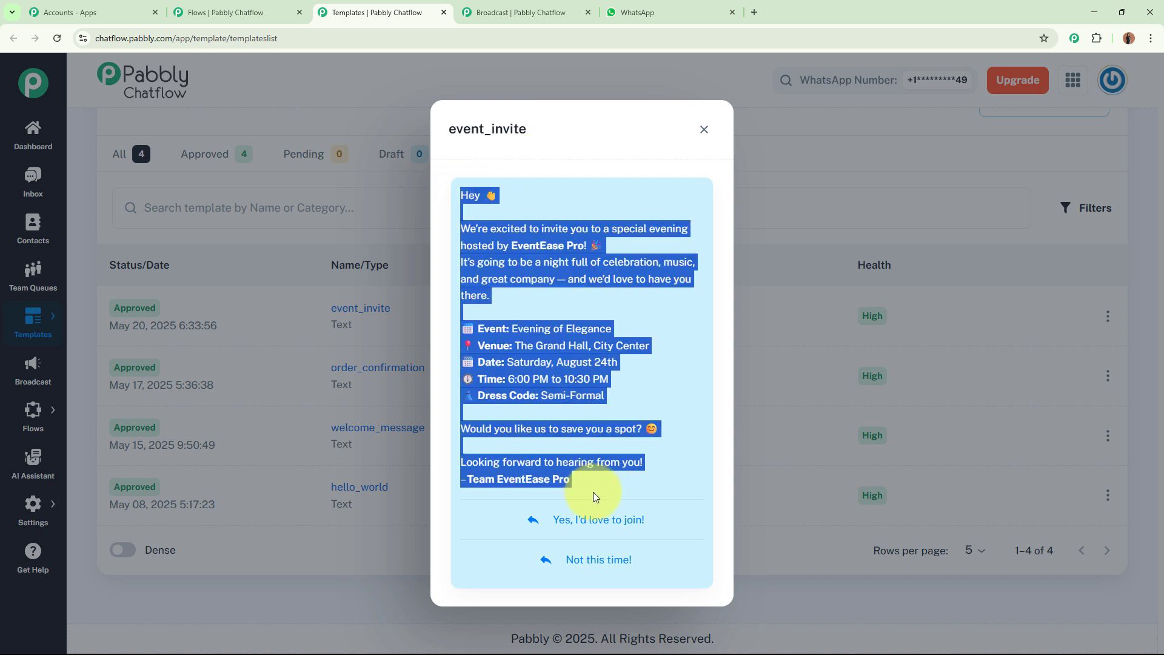
pyautogui.click(641, 348)
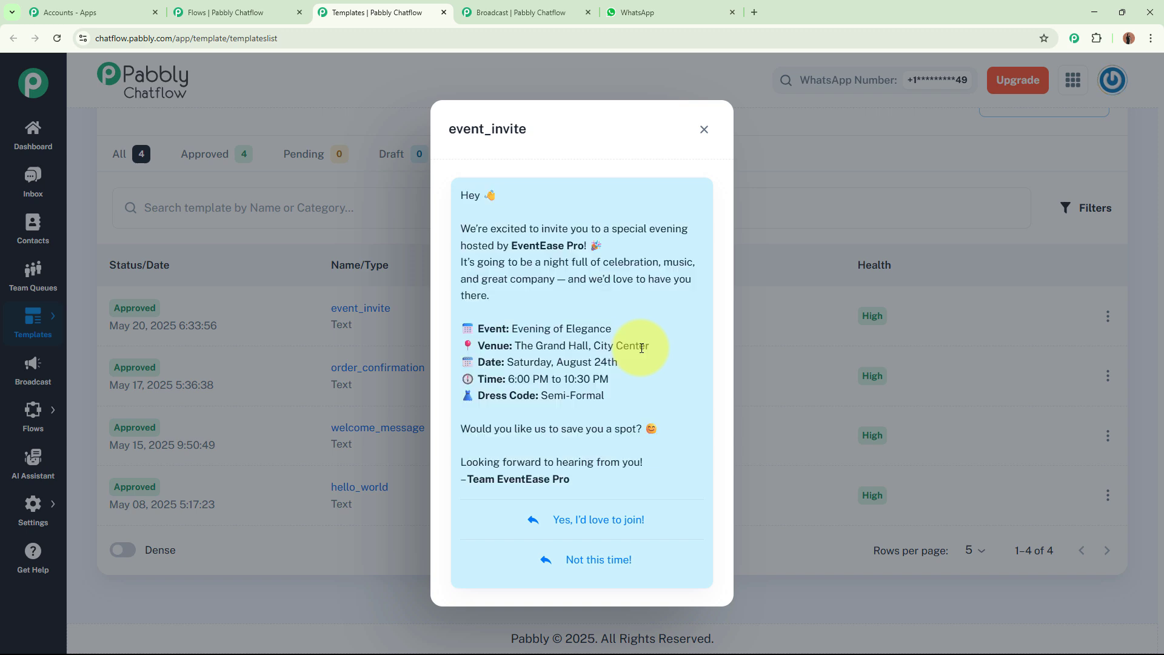
pyautogui.moveTo(456, 191); pyautogui.dragTo(602, 483)
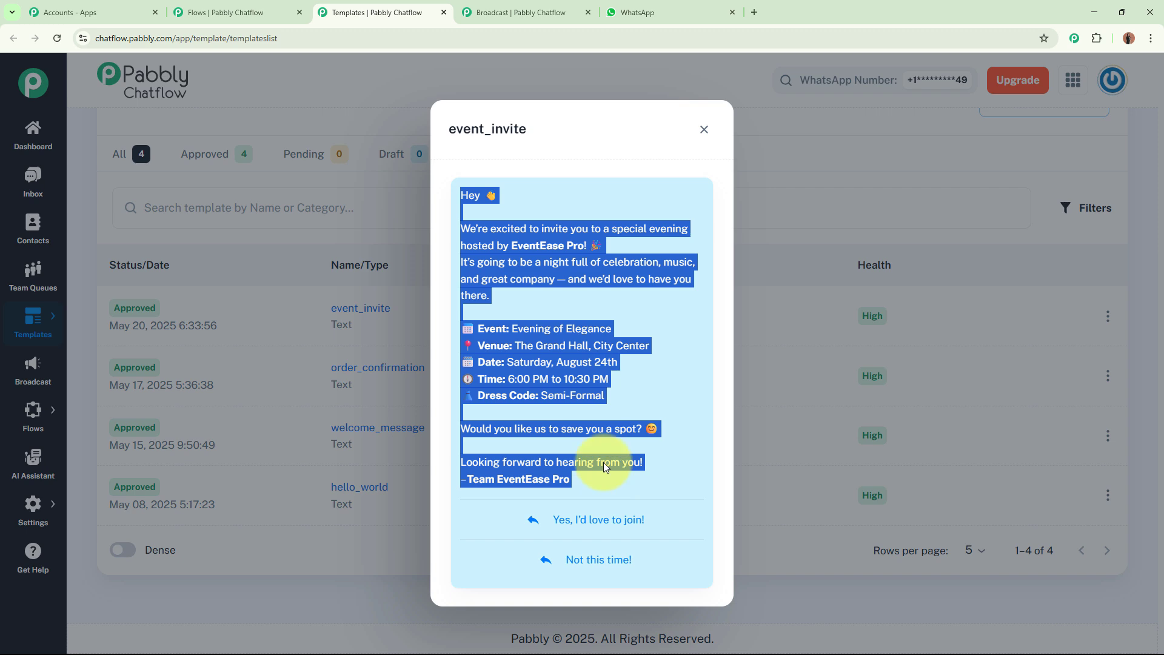
pyautogui.click(603, 413)
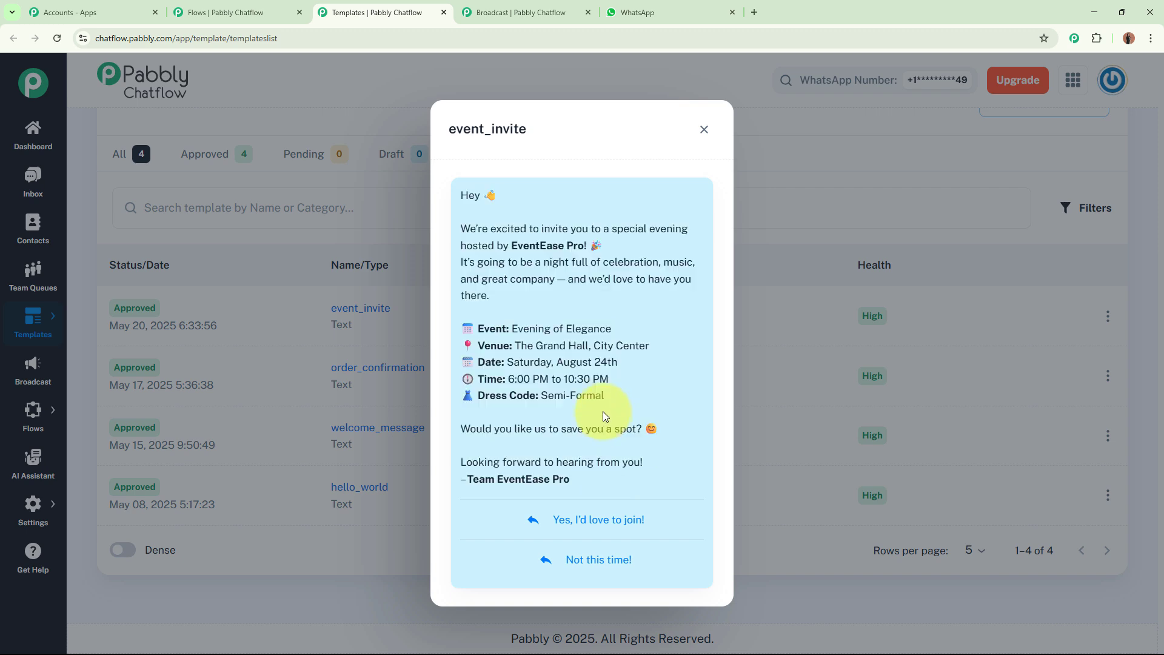
pyautogui.hotkey('ctrl', 'Tab')
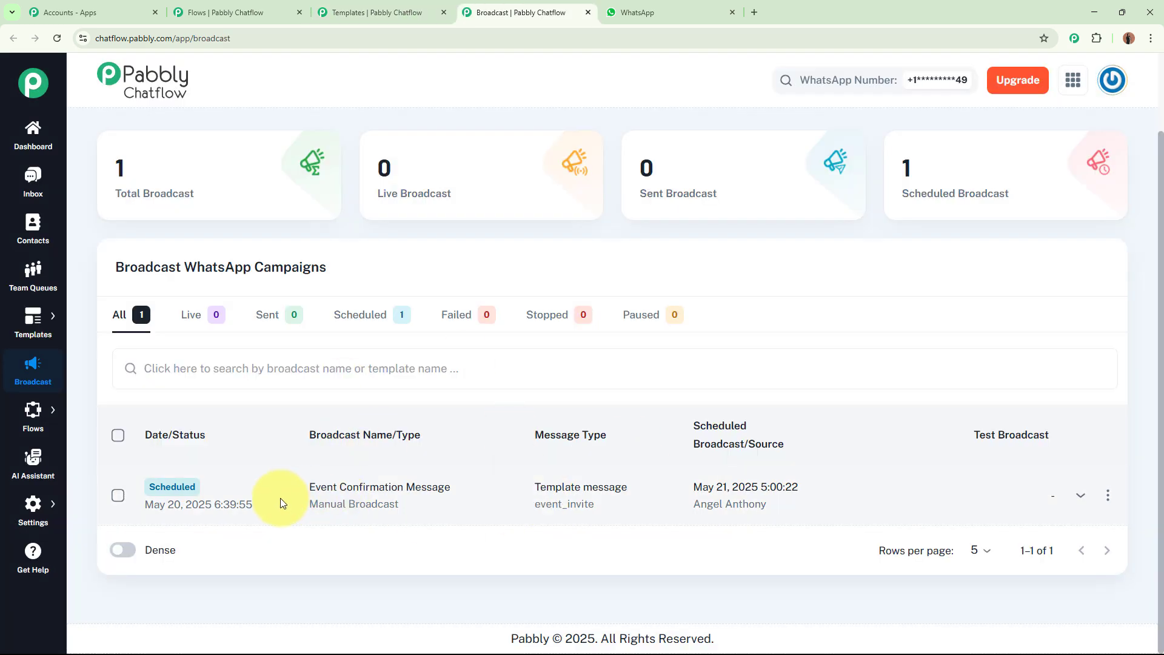
pyautogui.moveTo(311, 488); pyautogui.dragTo(479, 489)
pyautogui.click(474, 546)
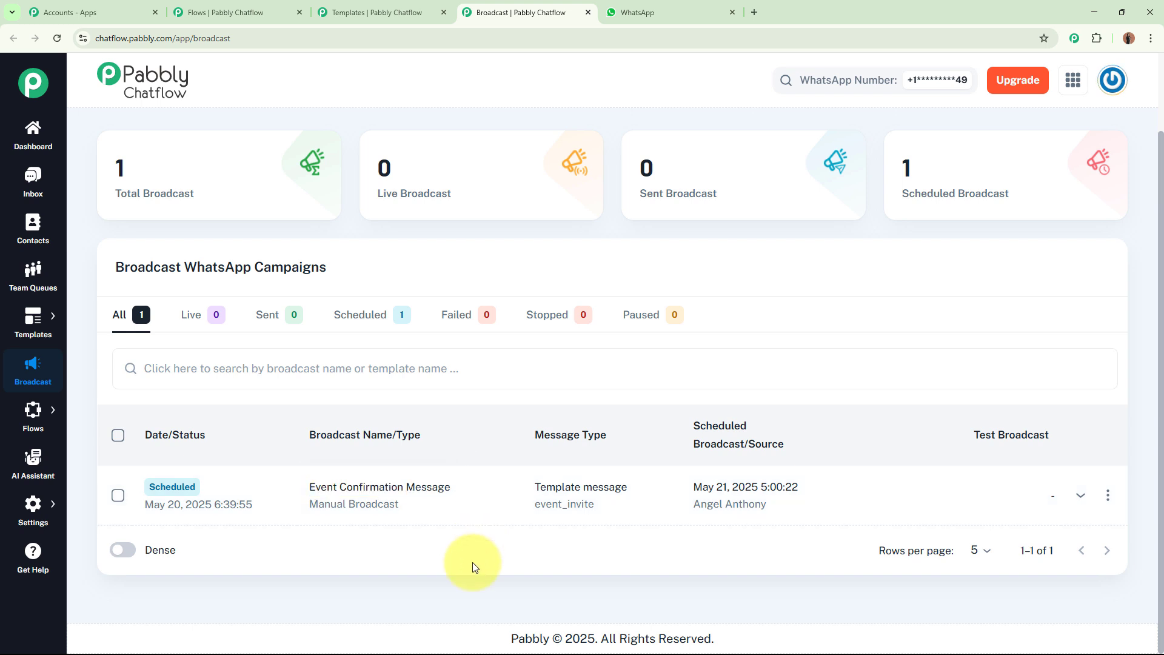
pyautogui.moveTo(310, 488); pyautogui.dragTo(456, 485)
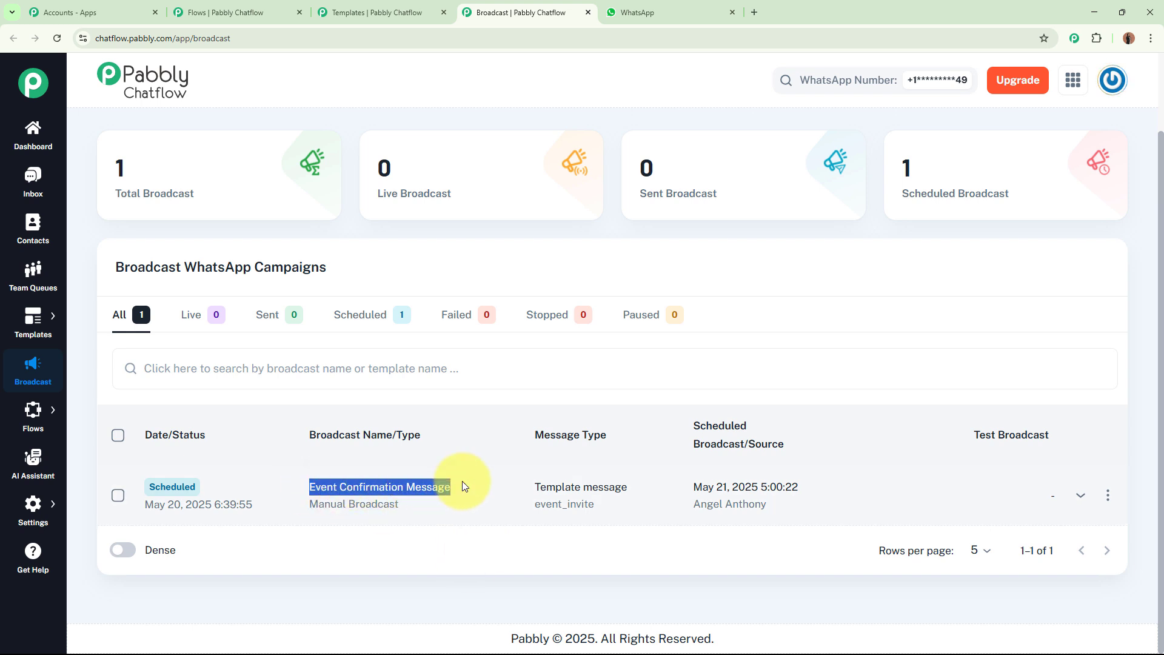
pyautogui.click(391, 546)
pyautogui.moveTo(160, 504)
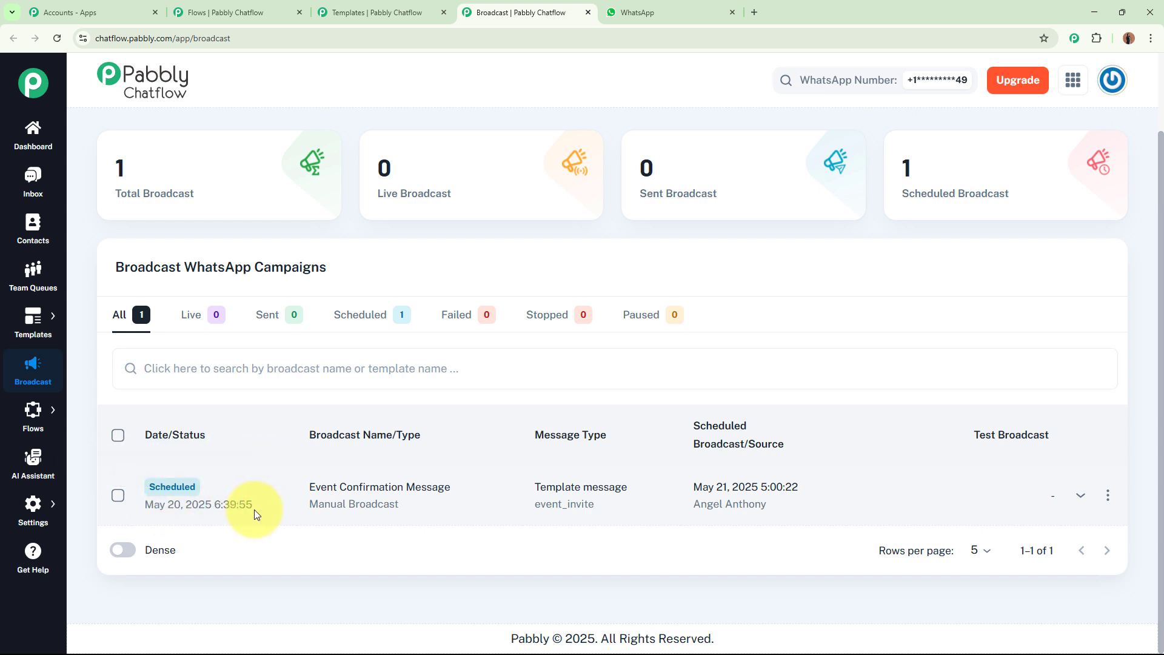
pyautogui.moveTo(248, 509)
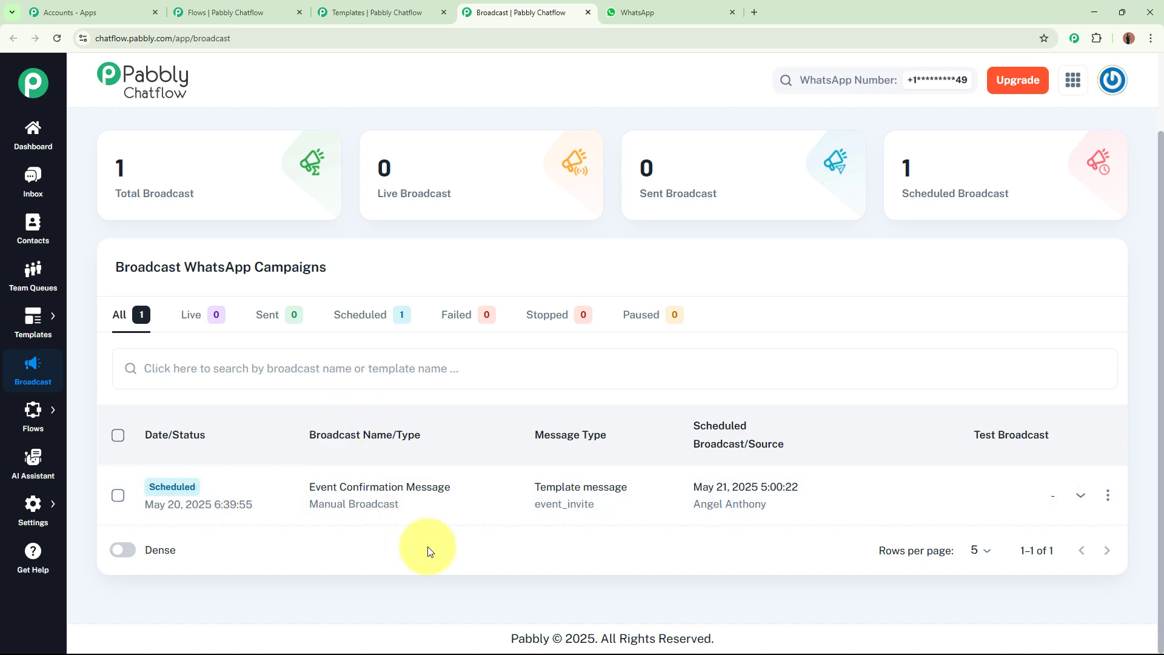
pyautogui.click(376, 12)
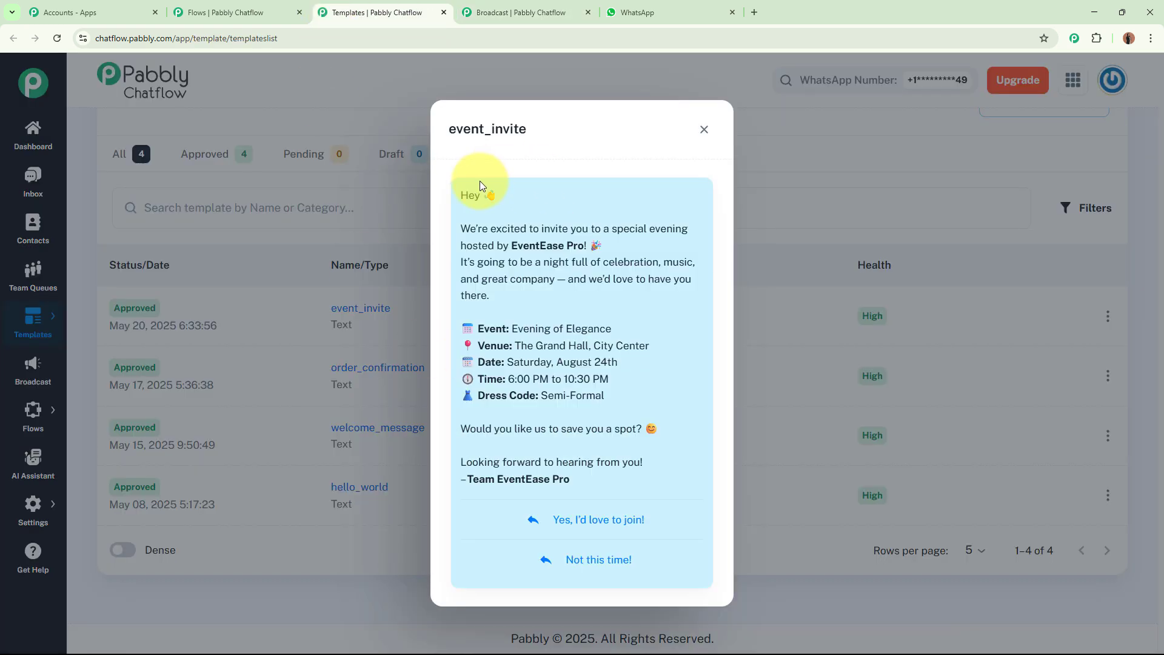
pyautogui.moveTo(459, 187); pyautogui.dragTo(609, 494)
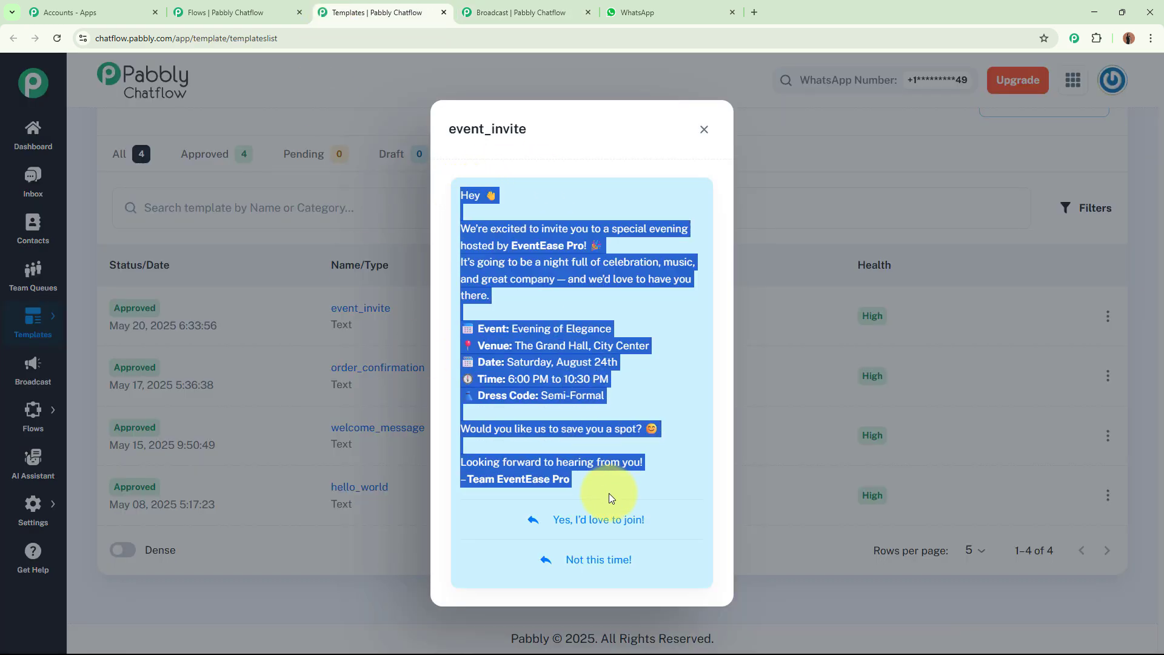
pyautogui.click(683, 452)
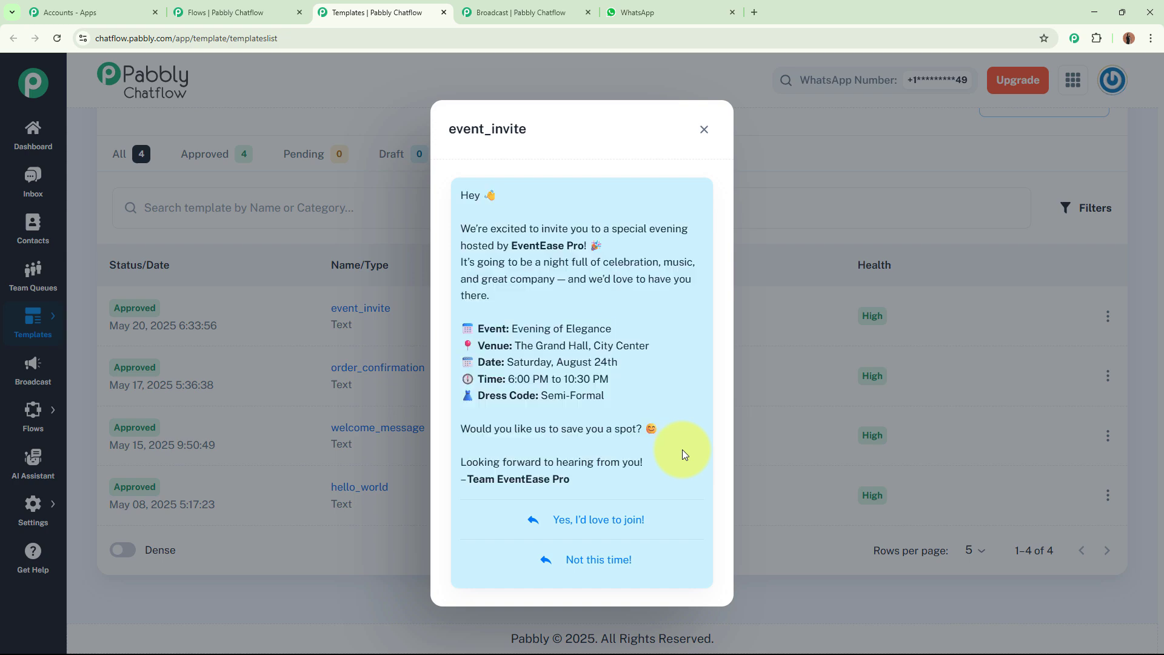
# Review the EventEase invite and replies in the Pabbly Chatflow Bot chat, then return to the flow editor.
pyautogui.click(675, 7)
pyautogui.scroll(15, 624, 330)
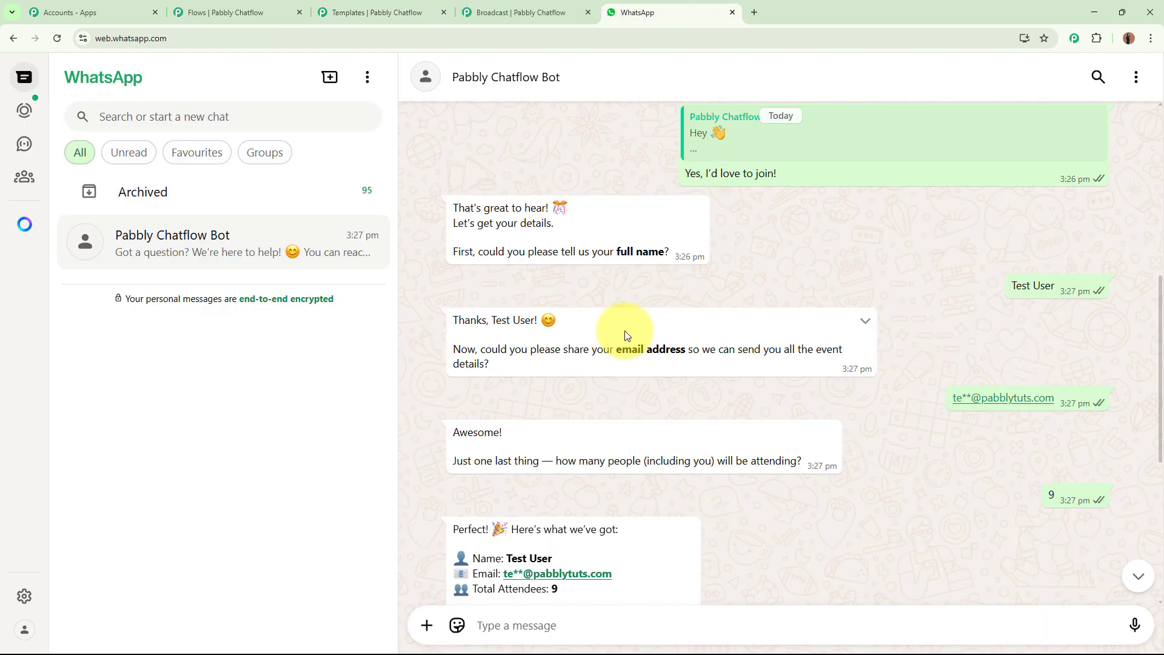
pyautogui.moveTo(453, 203); pyautogui.dragTo(612, 456)
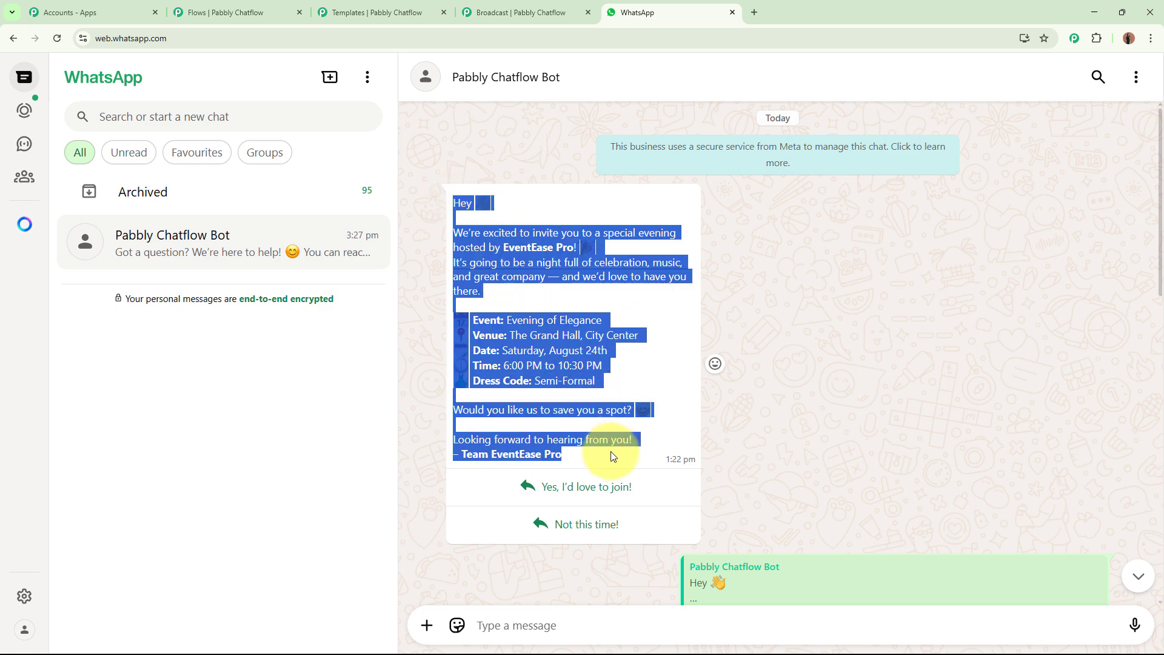
pyautogui.click(813, 457)
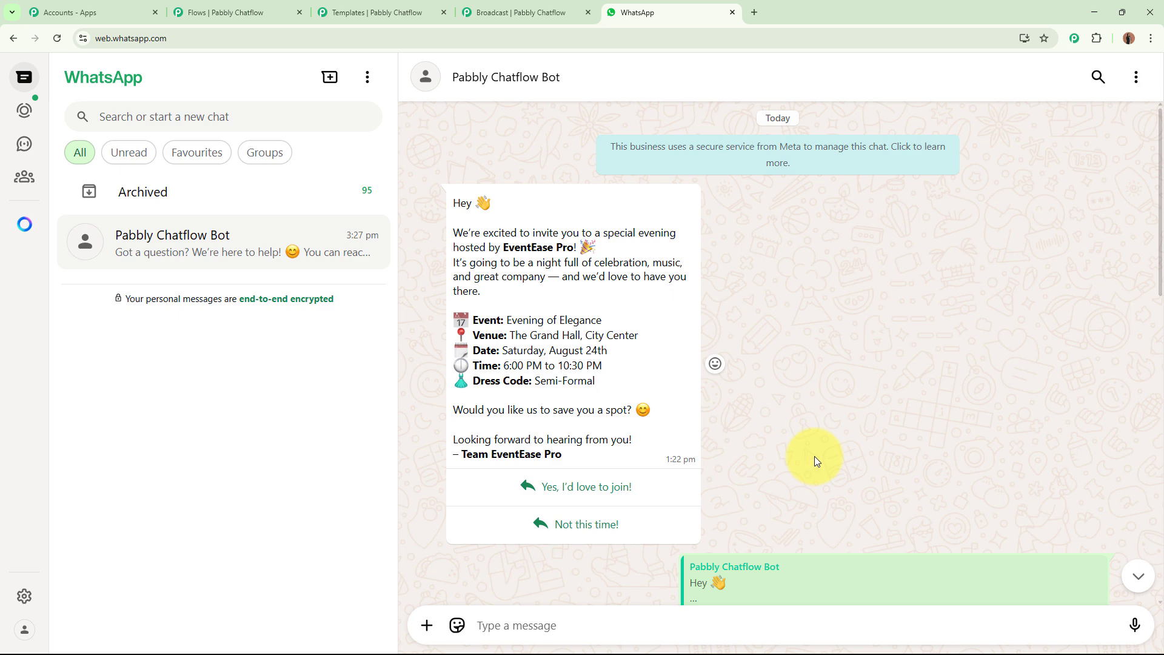
pyautogui.scroll(-4, 814, 457)
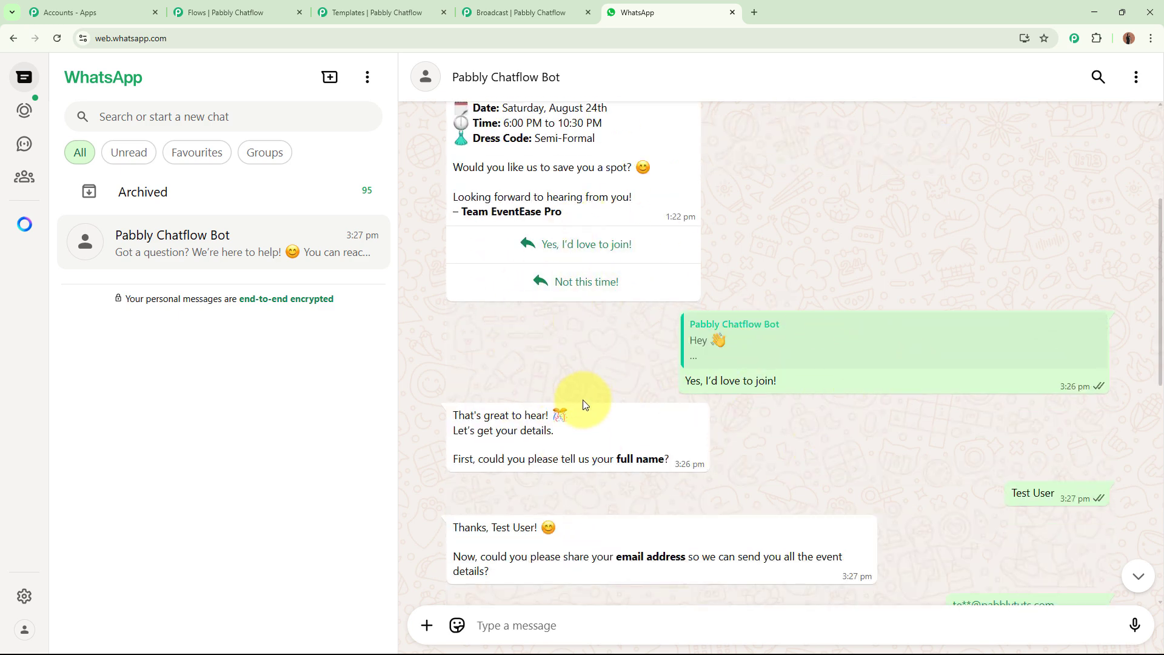
pyautogui.scroll(1, 583, 399)
pyautogui.scroll(2, 583, 398)
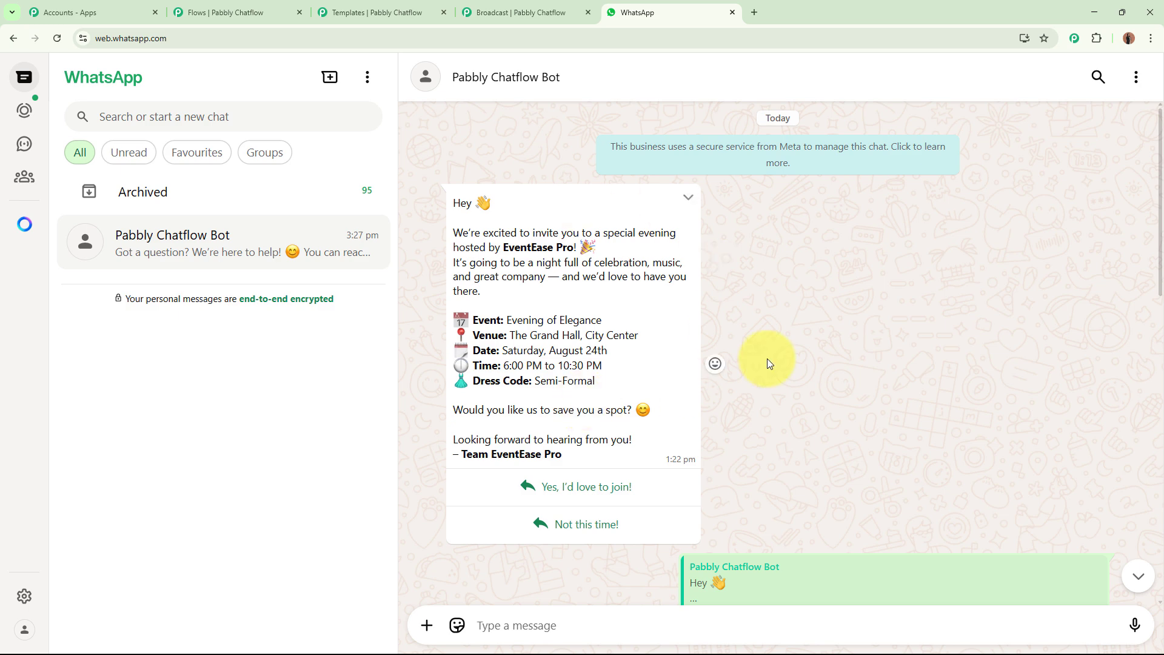
pyautogui.click(248, 13)
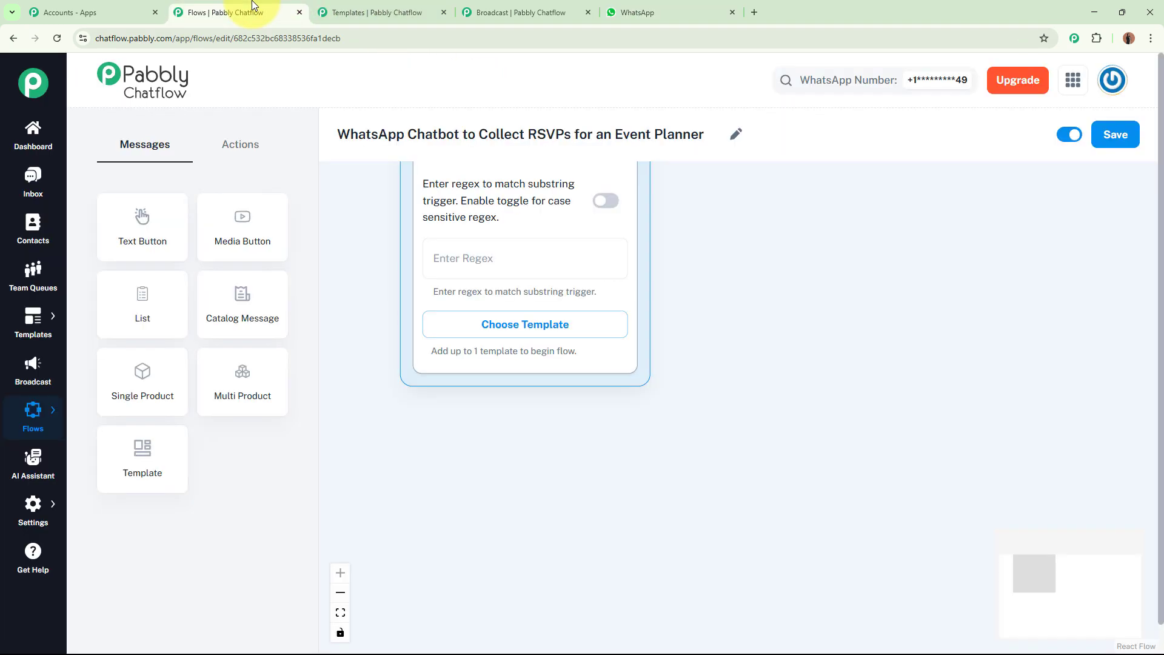
# Attach the approved event_invite template to Flow Start and view its two reply options.
pyautogui.click(523, 327)
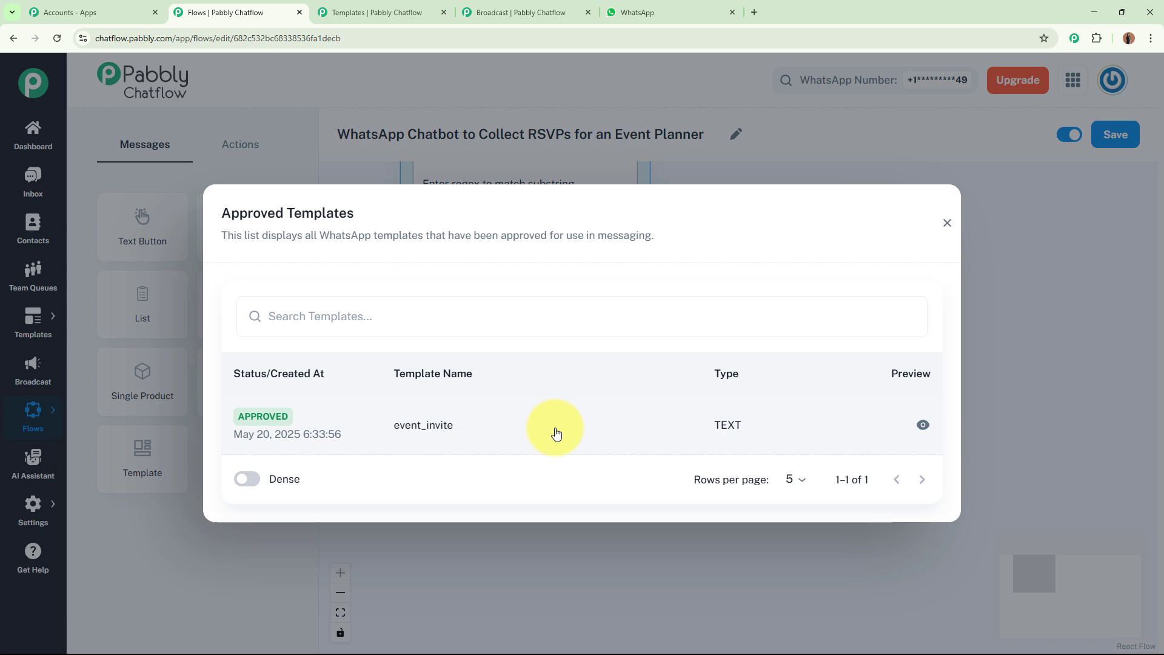
pyautogui.click(382, 12)
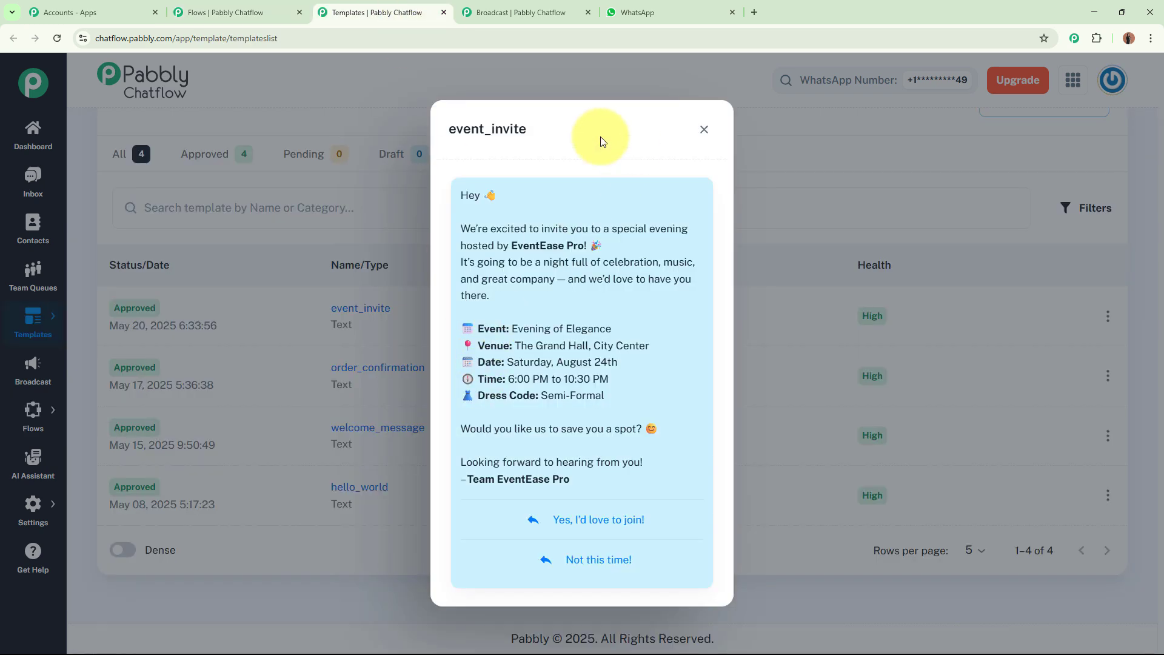
pyautogui.doubleClick(457, 128)
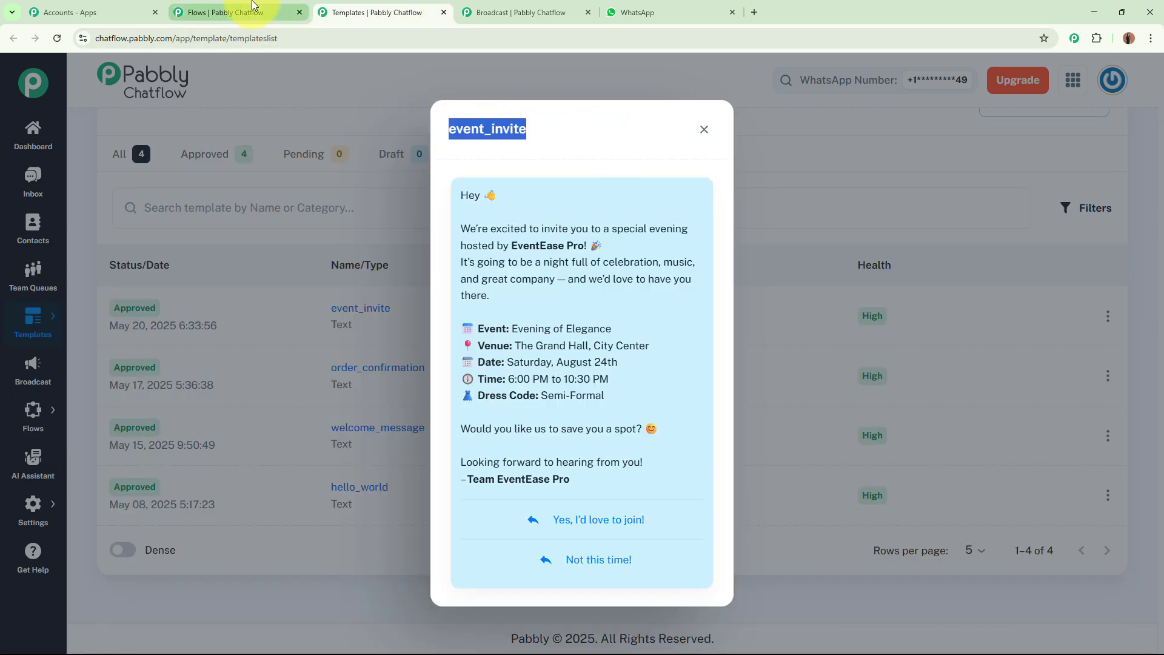
pyautogui.click(230, 12)
pyautogui.click(332, 409)
pyautogui.moveTo(784, 577); pyautogui.dragTo(771, 351)
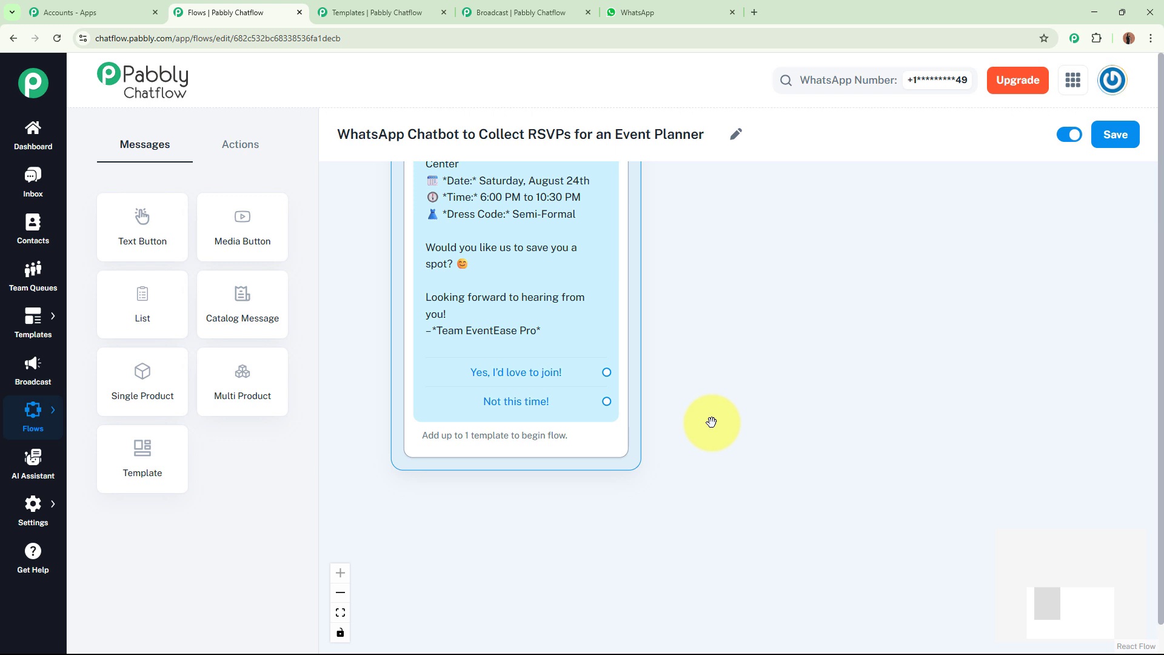
pyautogui.moveTo(711, 426); pyautogui.dragTo(670, 457)
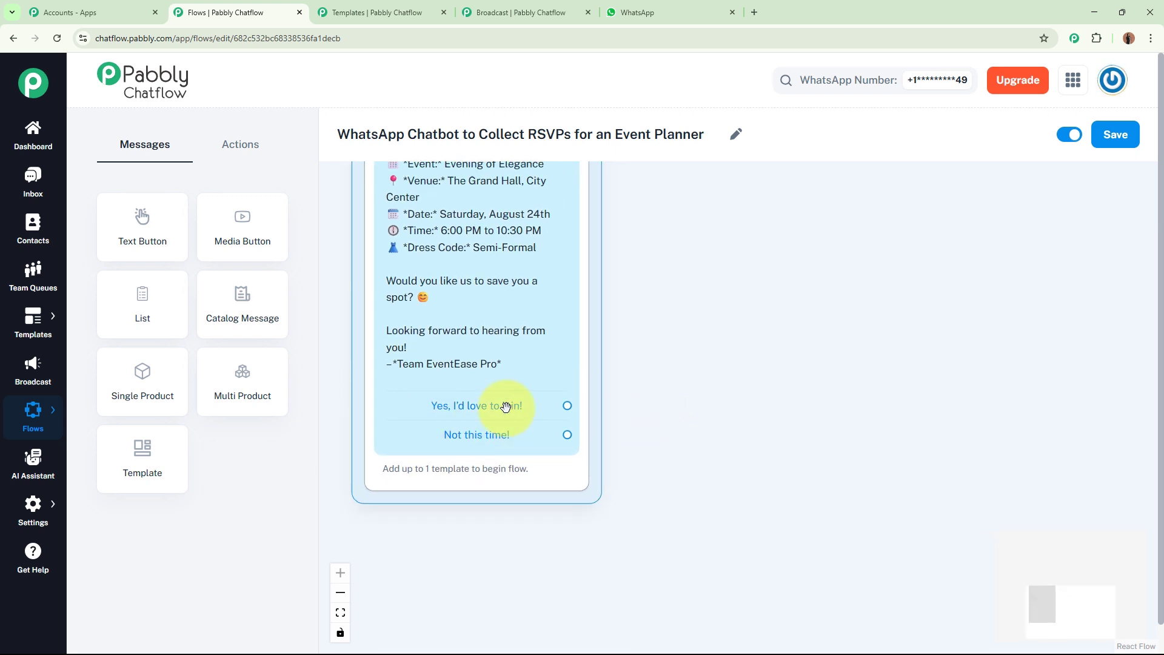